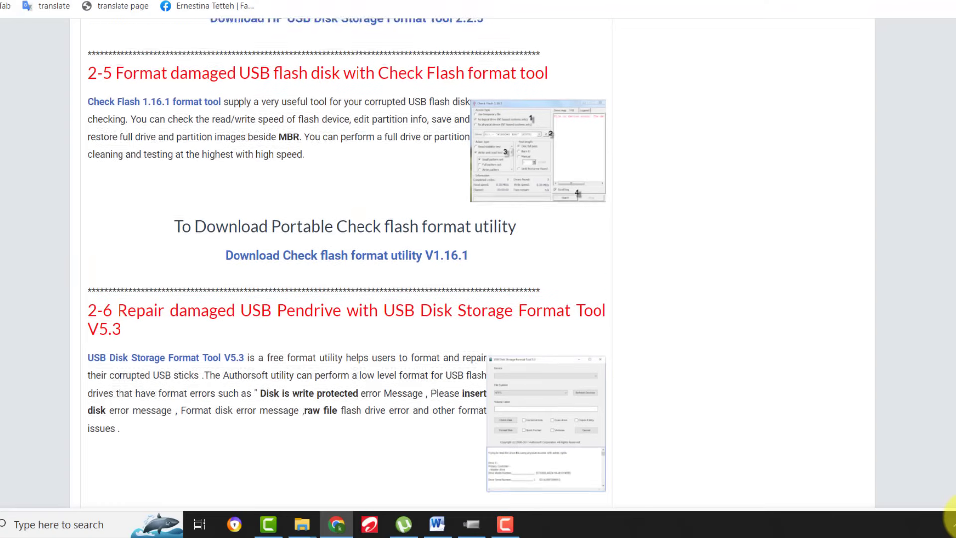
Scroll the article from section 2-5 through 2-7 toward the 2-8 HDD LLF section.
{"action": "scroll", "coordinate": [953, 519], "scroll_direction": "down", "scroll_amount": 3}
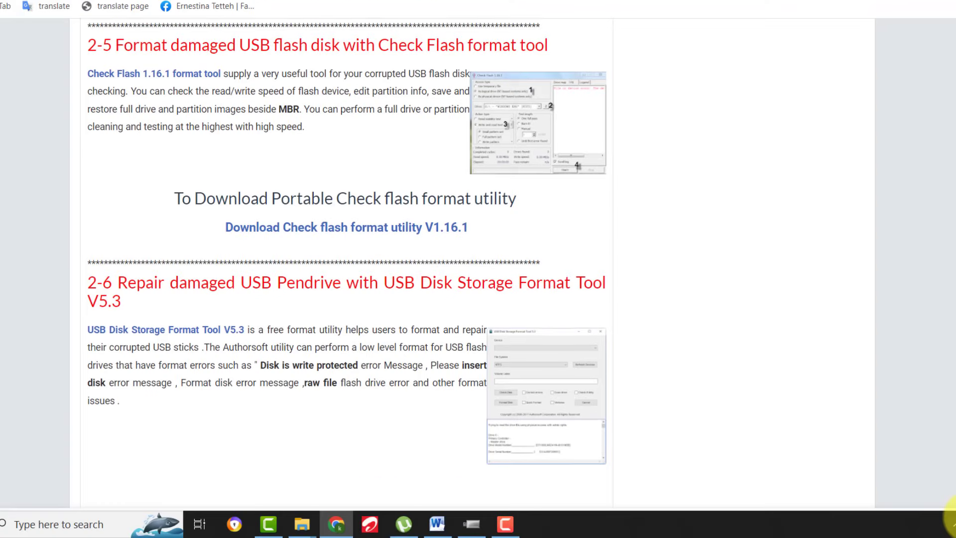
{"action": "scroll", "coordinate": [953, 519], "scroll_direction": "down", "scroll_amount": 3}
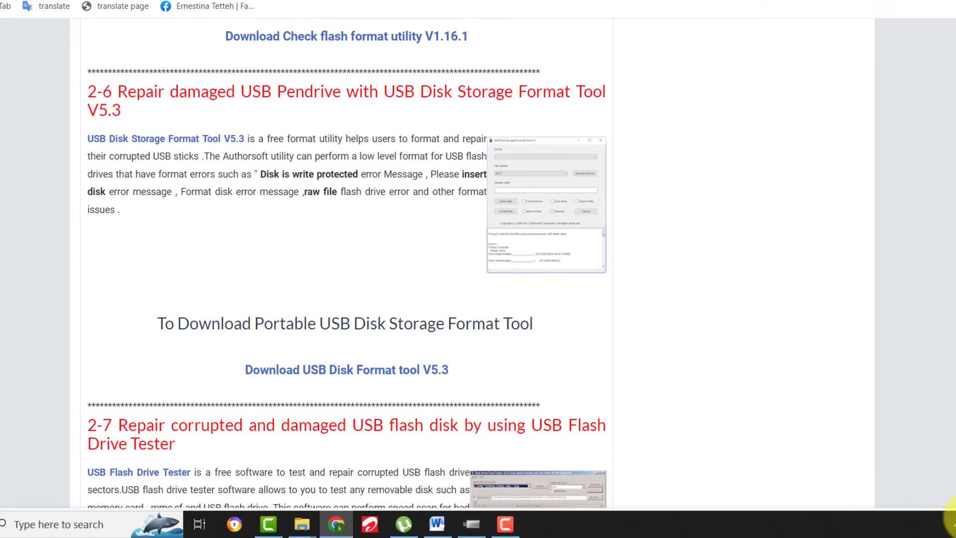
{"action": "scroll", "coordinate": [953, 519], "scroll_direction": "down", "scroll_amount": 4}
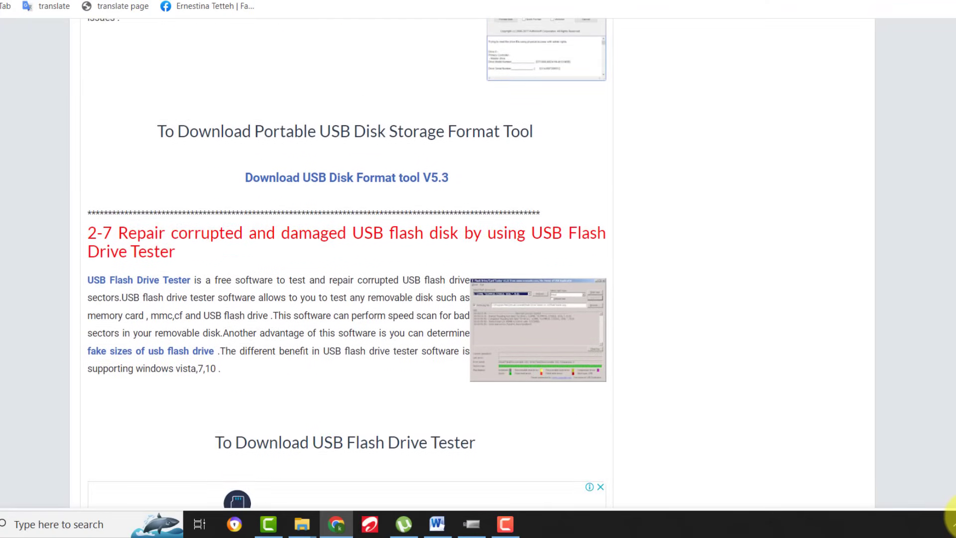
{"action": "scroll", "coordinate": [953, 519], "scroll_direction": "down", "scroll_amount": 4}
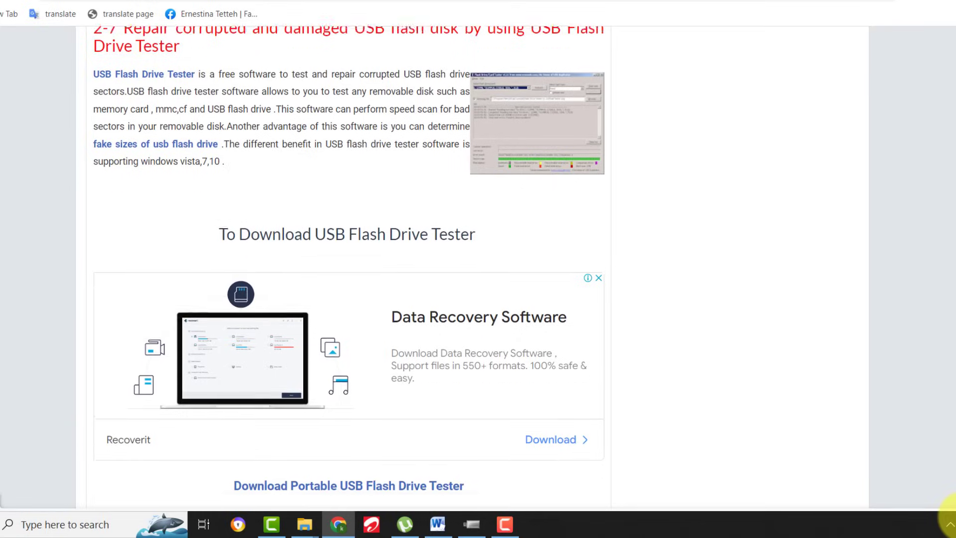
{"action": "scroll", "coordinate": [951, 521], "scroll_direction": "down", "scroll_amount": 3}
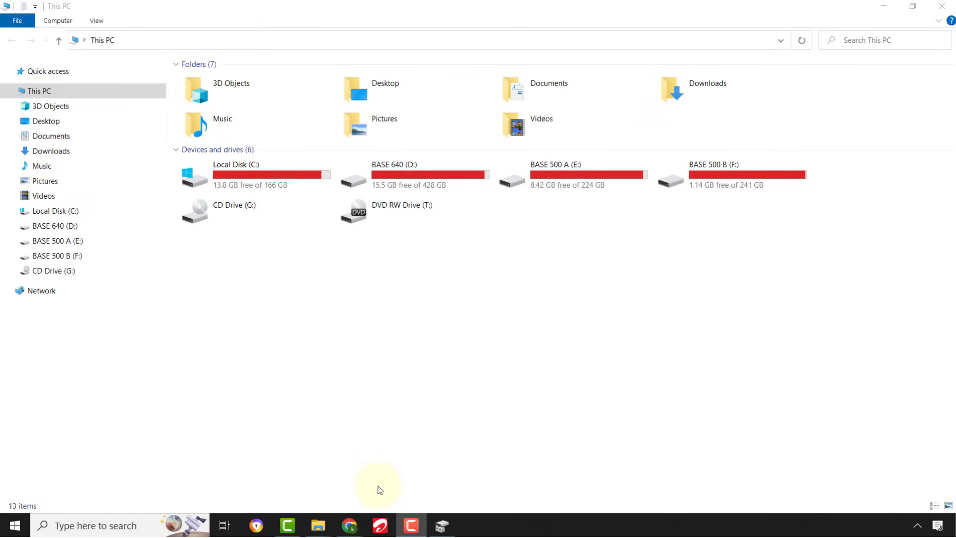
Search Windows for 'format' and open Create and format hard disk partitions.
{"action": "left_click", "coordinate": [110, 521]}
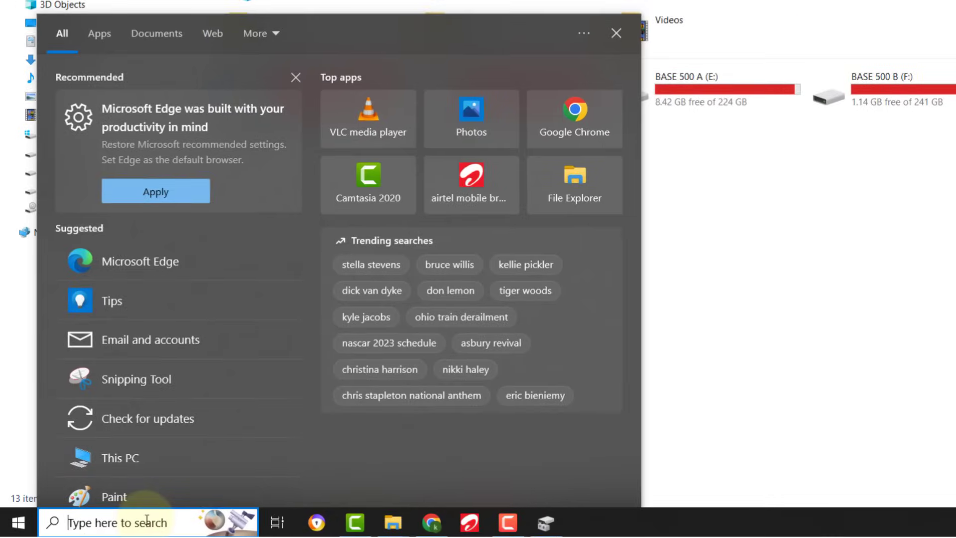
{"action": "type", "text": "form"}
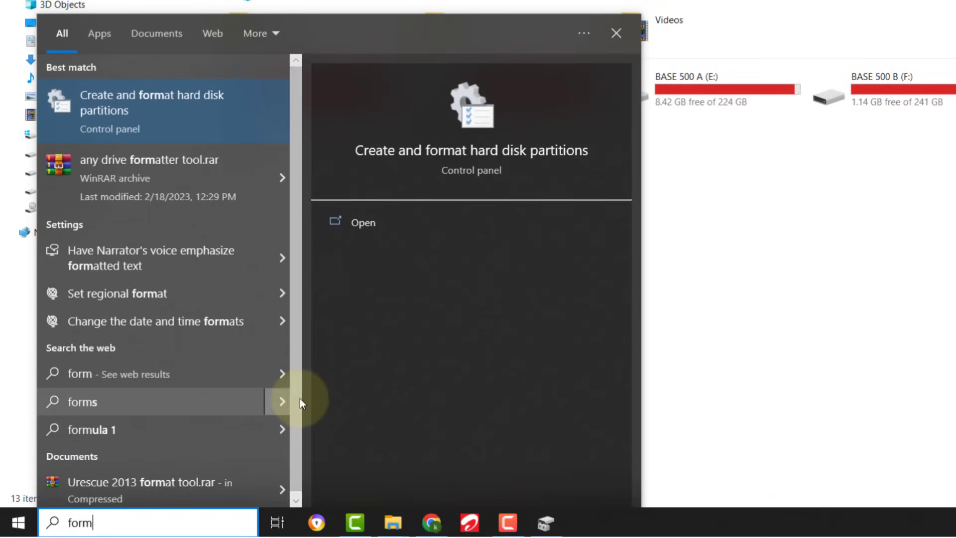
{"action": "type", "text": "at"}
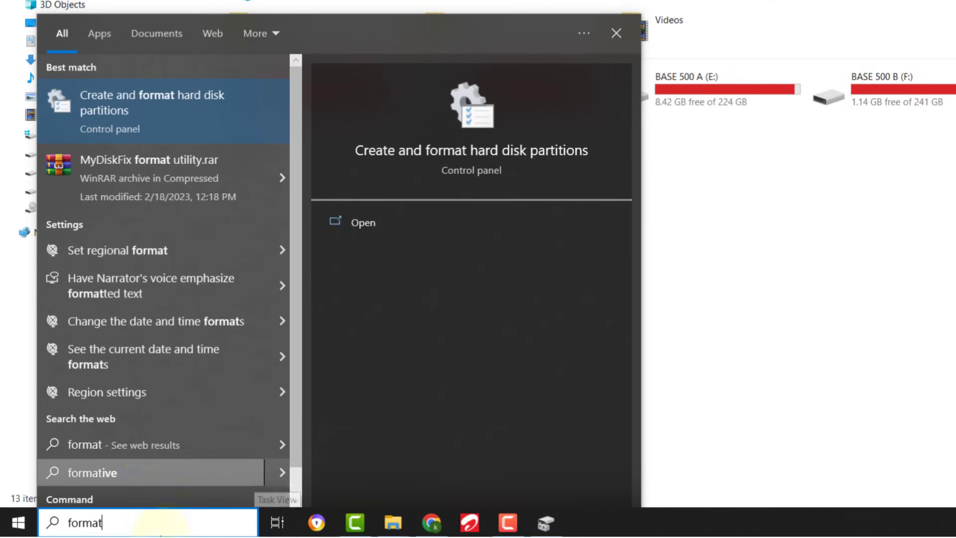
{"action": "left_click", "coordinate": [133, 95]}
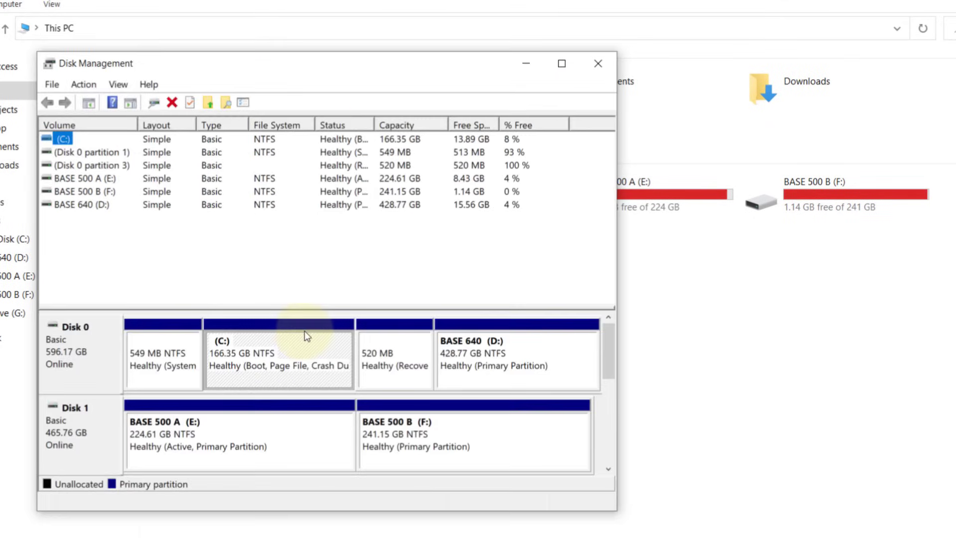
Scroll to removable Disk 2 (H:) and view its drive letter settings, closing without changes.
{"action": "left_click_drag", "start_coordinate": [612, 352], "coordinate": [619, 400]}
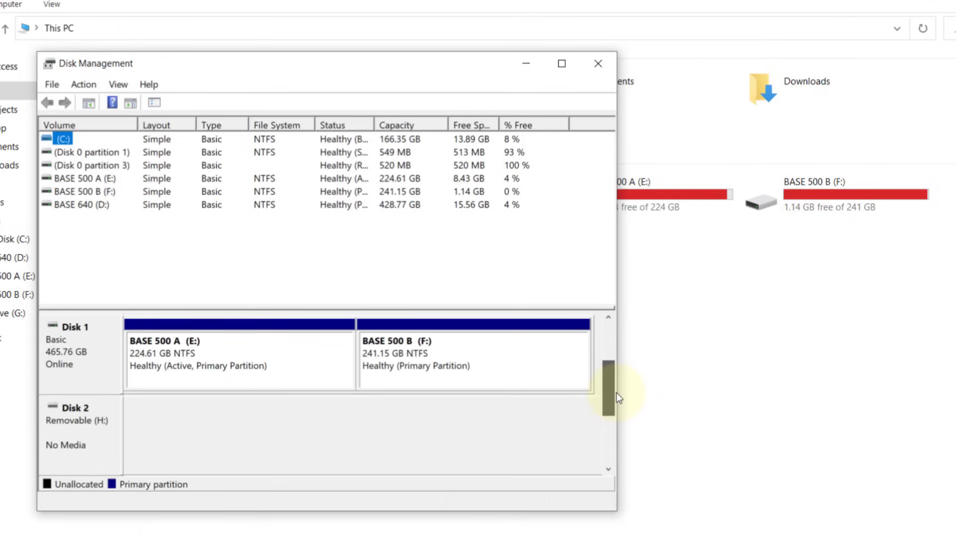
{"action": "right_click", "coordinate": [82, 421]}
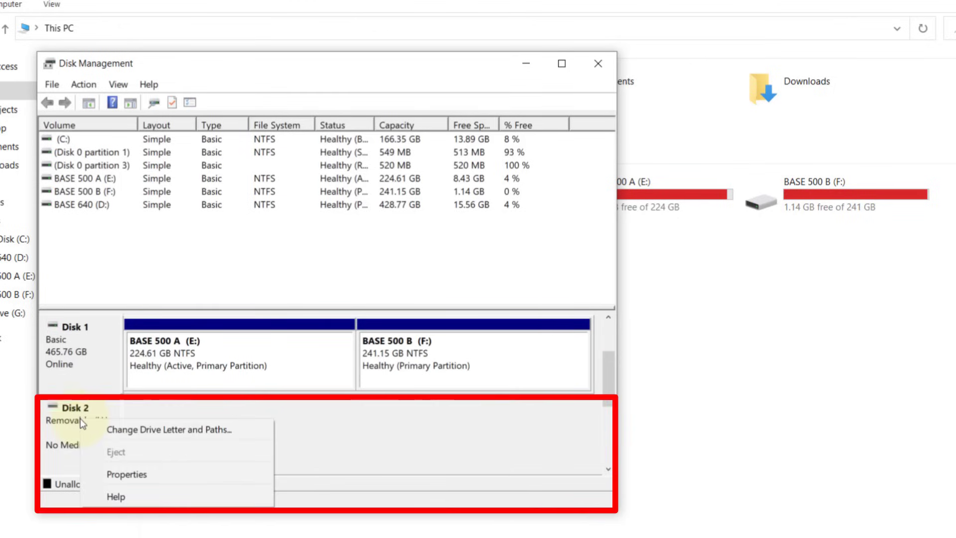
{"action": "left_click", "coordinate": [166, 426]}
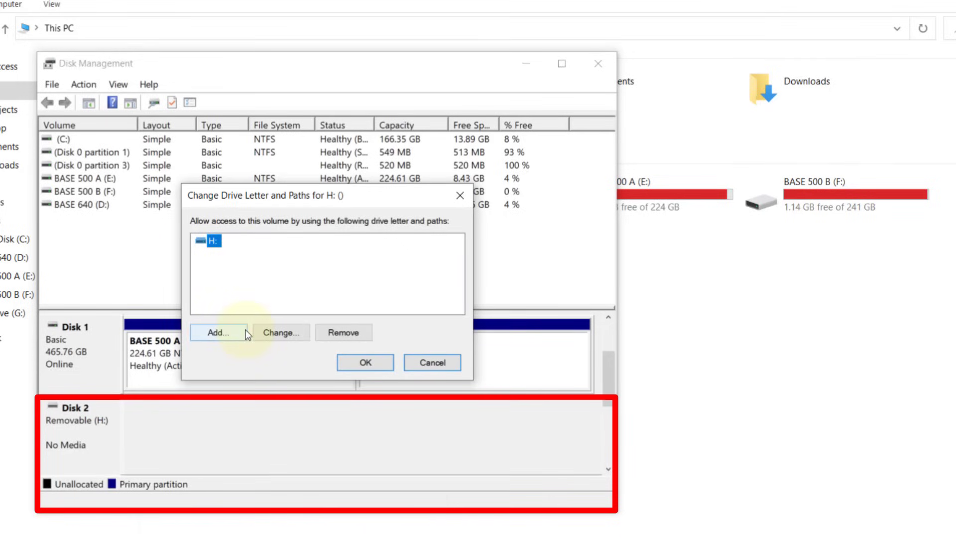
{"action": "left_click", "coordinate": [244, 256]}
{"action": "left_click", "coordinate": [374, 361]}
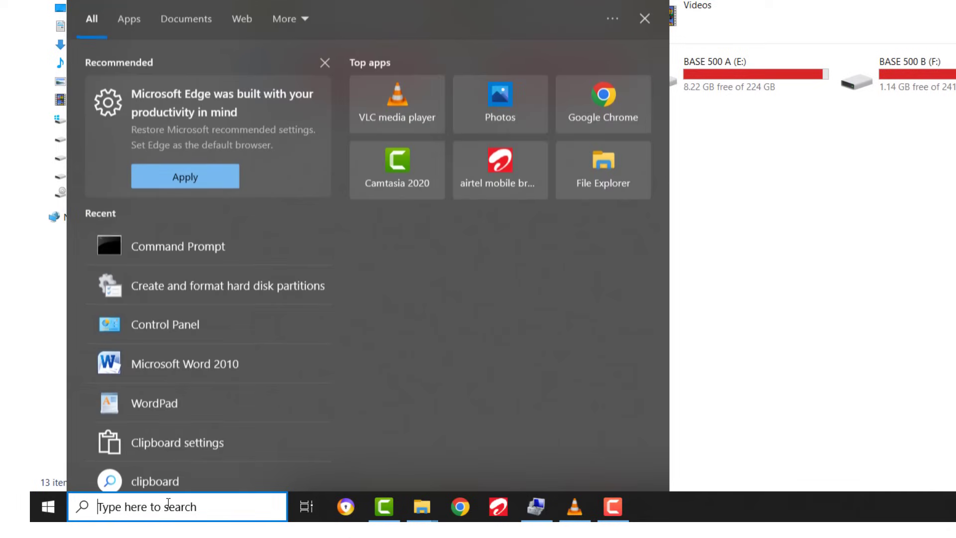
Search CMD and launch Command Prompt as administrator.
{"action": "type", "text": "CMD"}
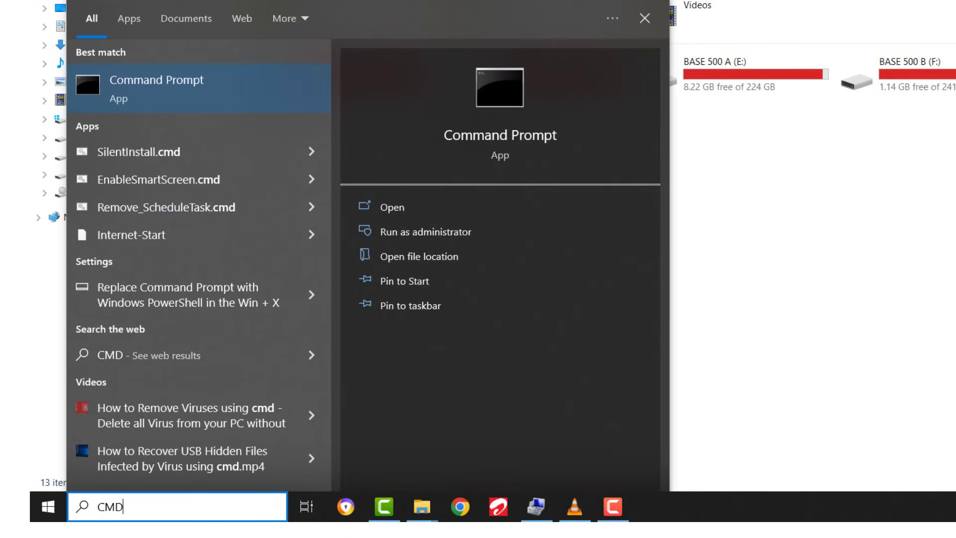
{"action": "right_click", "coordinate": [135, 88]}
{"action": "left_click", "coordinate": [232, 105]}
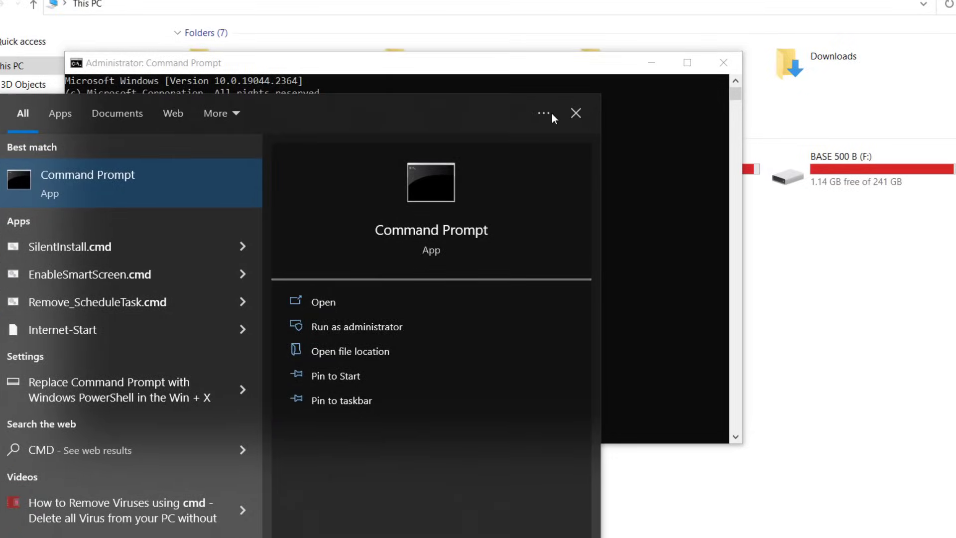
{"action": "left_click", "coordinate": [627, 130]}
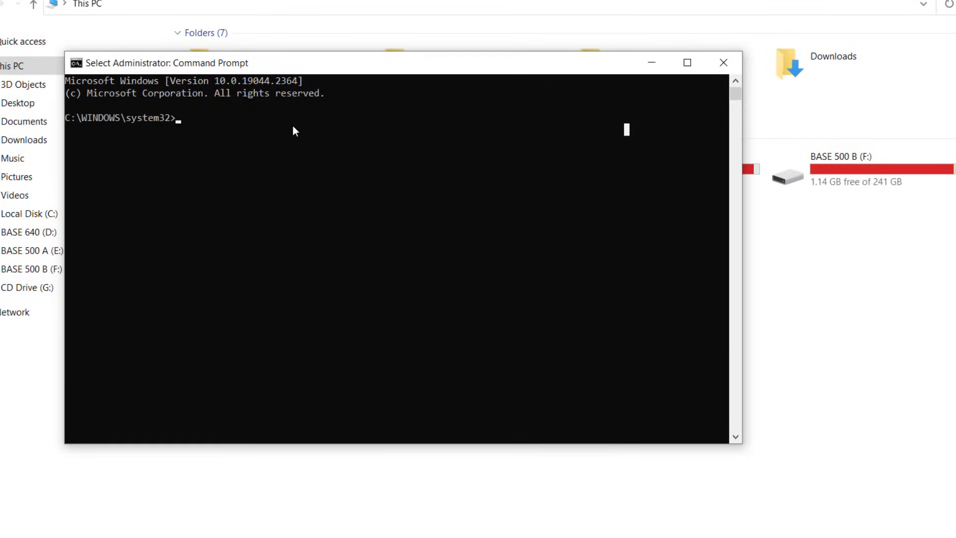
{"action": "left_click", "coordinate": [174, 118]}
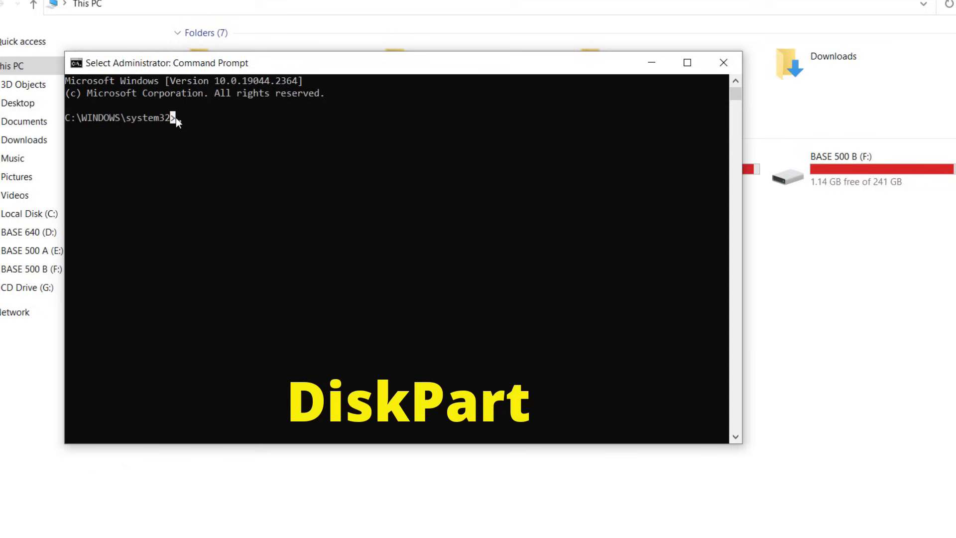
Run DISKPART and LIST DISK to show Disk 2 as No Media.
{"action": "type", "text": "DI"}
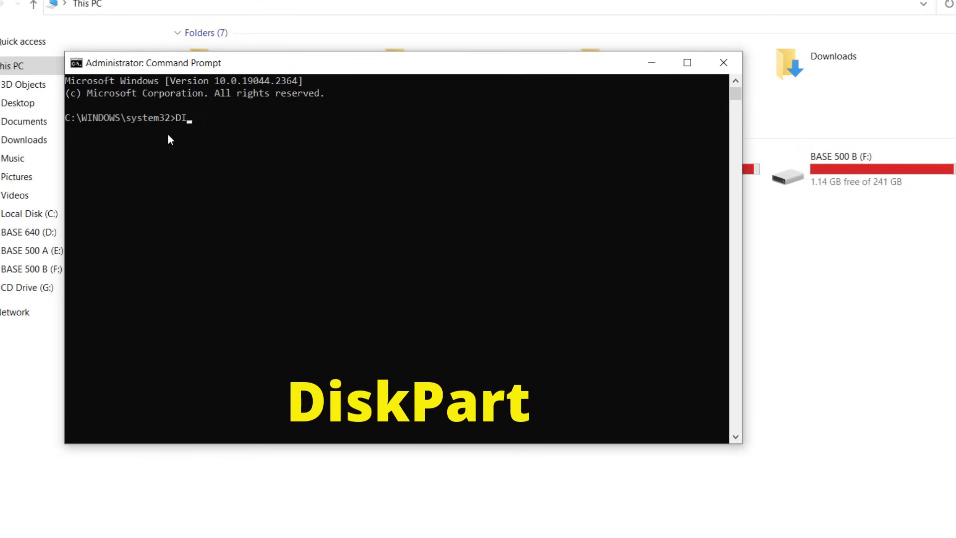
{"action": "type", "text": "SKPART"}
{"action": "key", "text": "Return"}
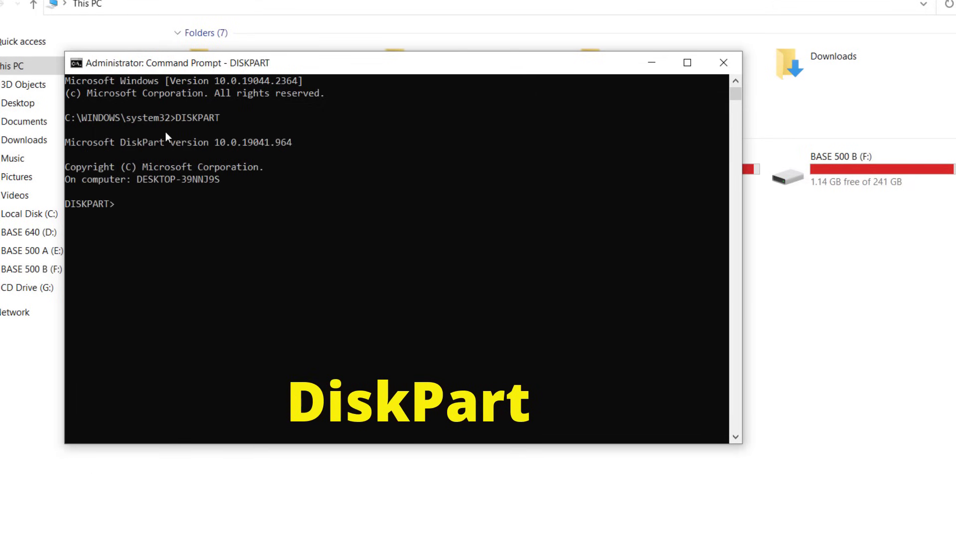
{"action": "type", "text": "LIST DI"}
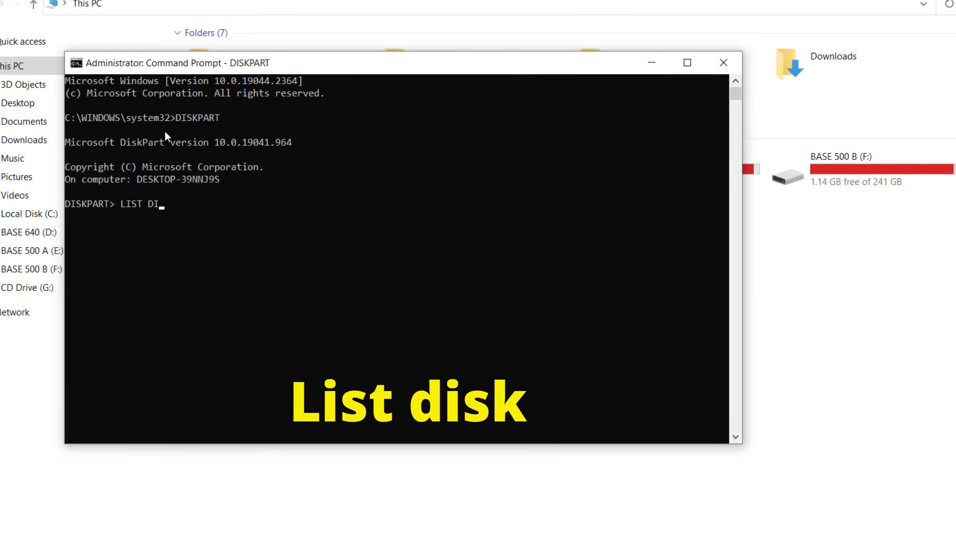
{"action": "type", "text": "SK"}
{"action": "key", "text": "Return"}
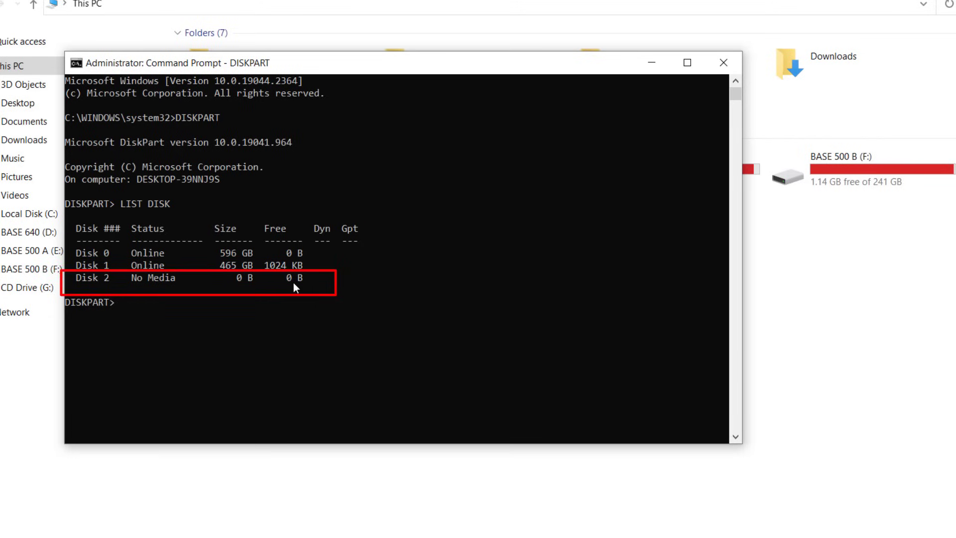
Move the console aside, reopen Disk Management via a 'form' search, and select Disk 2.
{"action": "left_click_drag", "start_coordinate": [305, 69], "coordinate": [419, 78]}
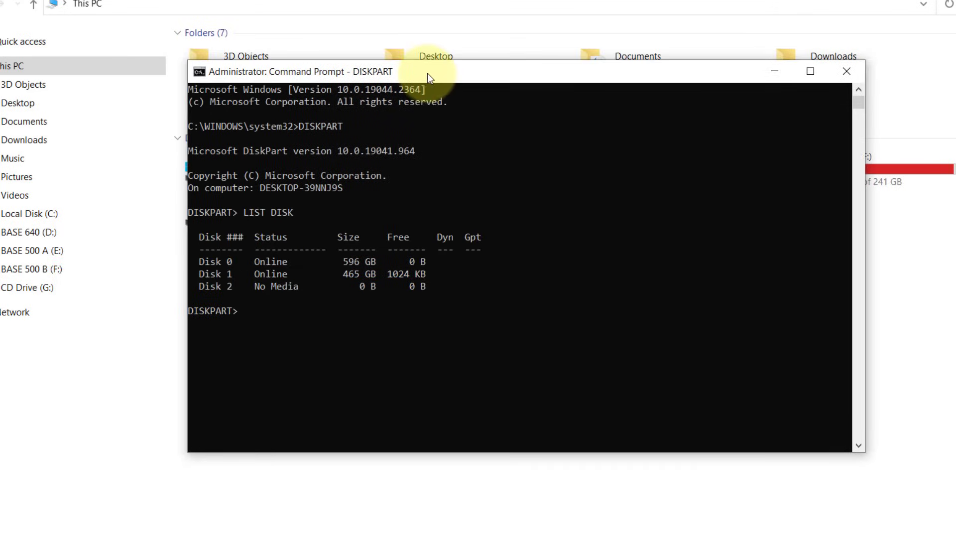
{"action": "key", "text": "super"}
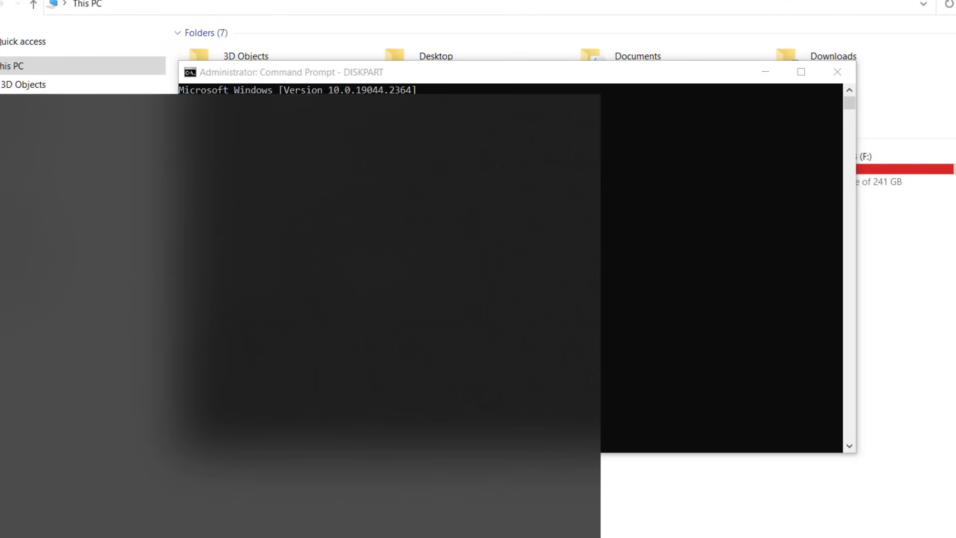
{"action": "type", "text": "fORM"}
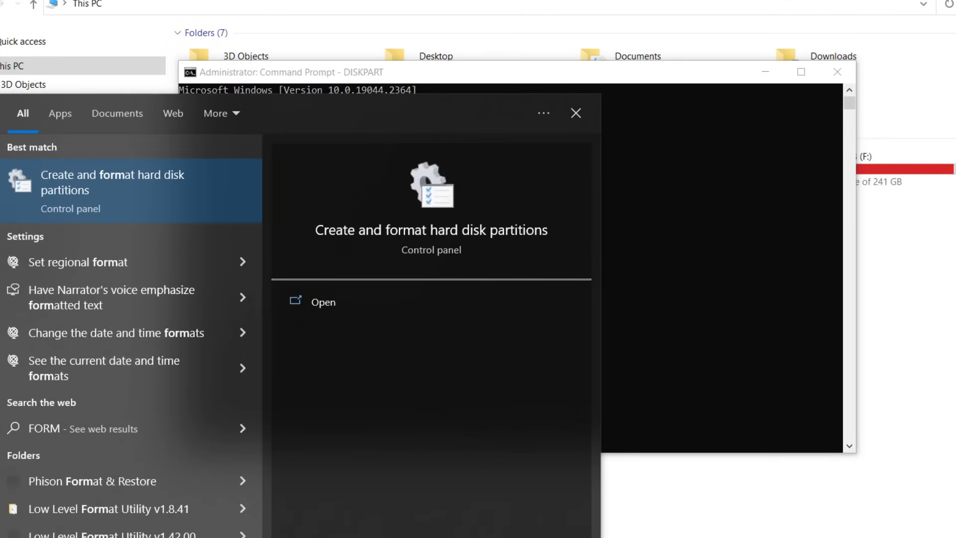
{"action": "left_click", "coordinate": [223, 187]}
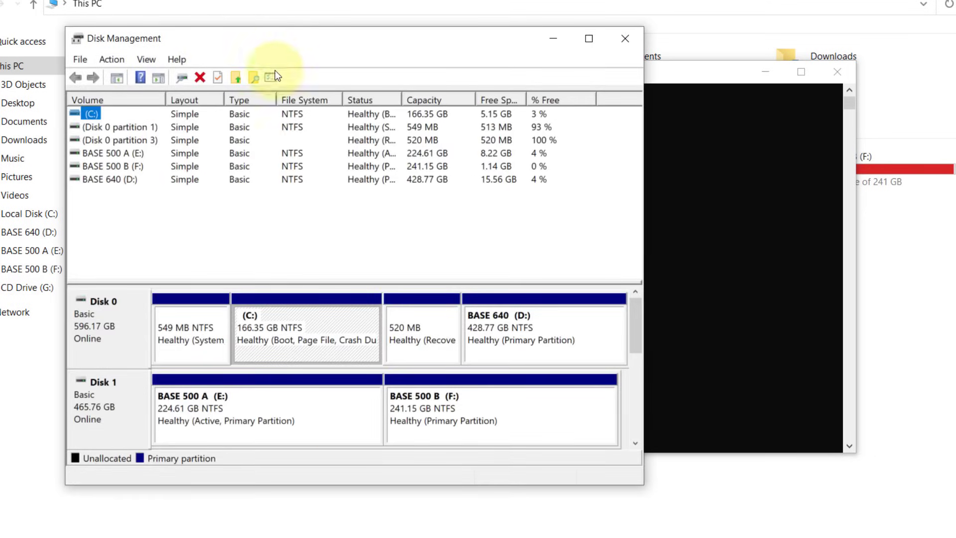
{"action": "scroll", "coordinate": [636, 324], "scroll_direction": "down", "scroll_amount": 3}
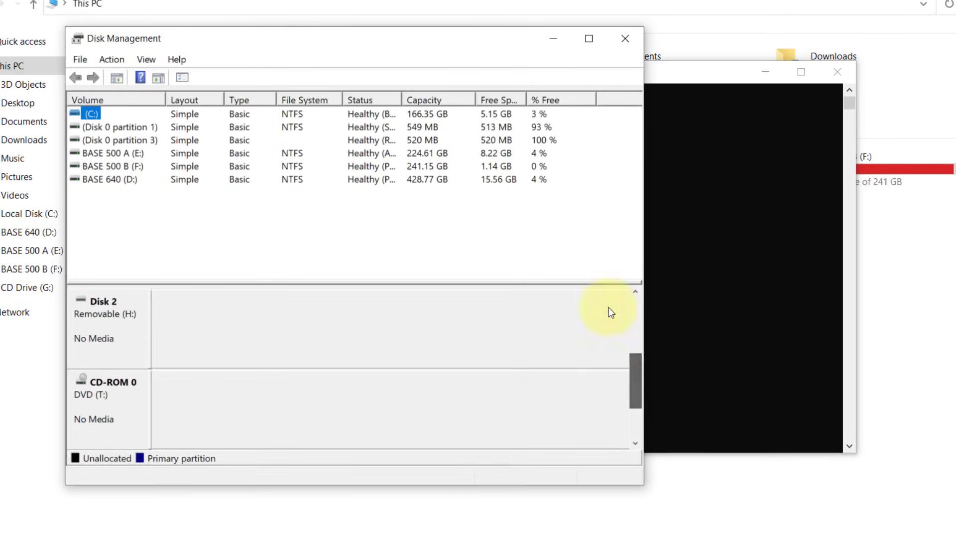
{"action": "left_click", "coordinate": [116, 321]}
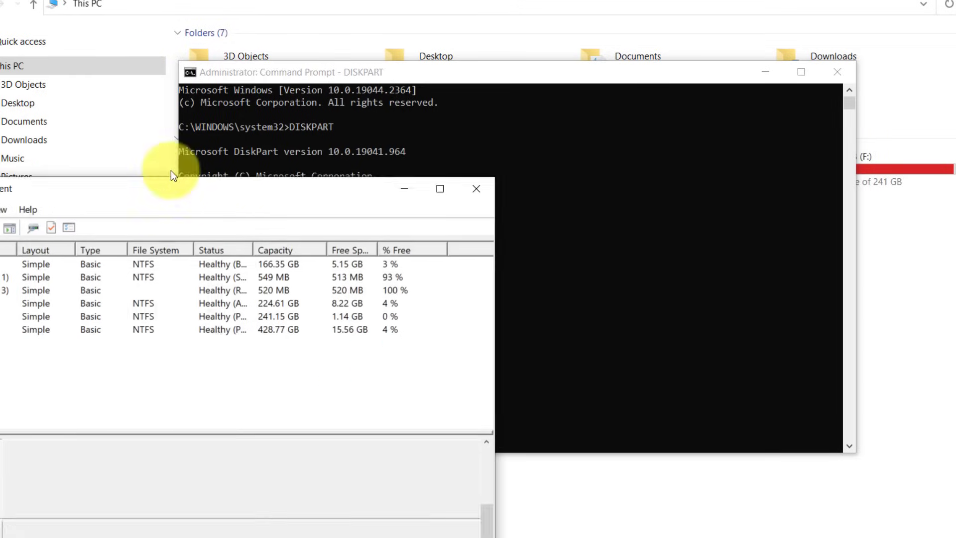
Arrange Disk Management and the DiskPart console side by side to compare disk lists.
{"action": "left_click_drag", "start_coordinate": [174, 190], "coordinate": [139, 79]}
{"action": "left_click_drag", "start_coordinate": [529, 81], "coordinate": [709, 178]}
{"action": "left_click", "coordinate": [129, 93]}
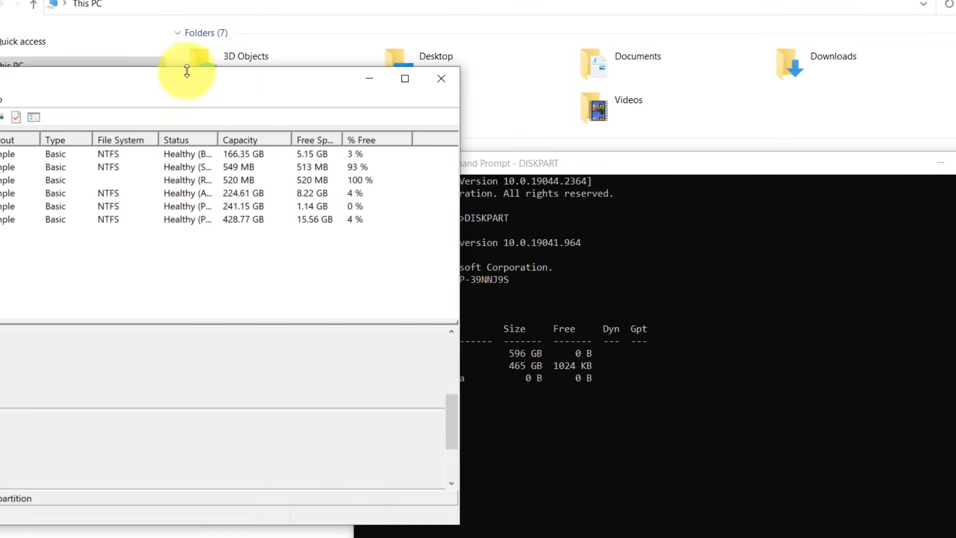
{"action": "left_click_drag", "start_coordinate": [186, 70], "coordinate": [320, 94]}
{"action": "left_click_drag", "start_coordinate": [617, 168], "coordinate": [640, 135]}
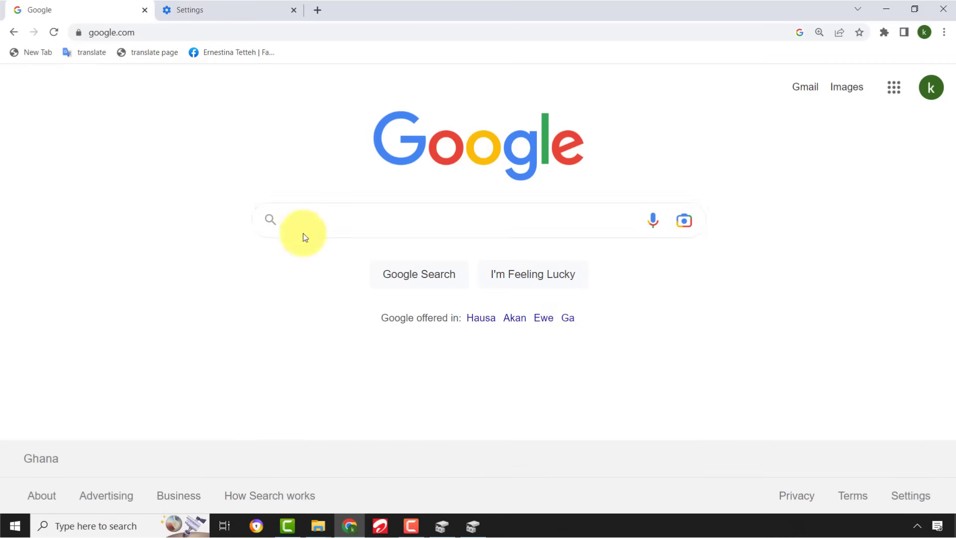
Google 'chipgenius' and open the ChipGenius for Windows download page.
{"action": "left_click", "coordinate": [317, 225]}
{"action": "type", "text": "chip ge"}
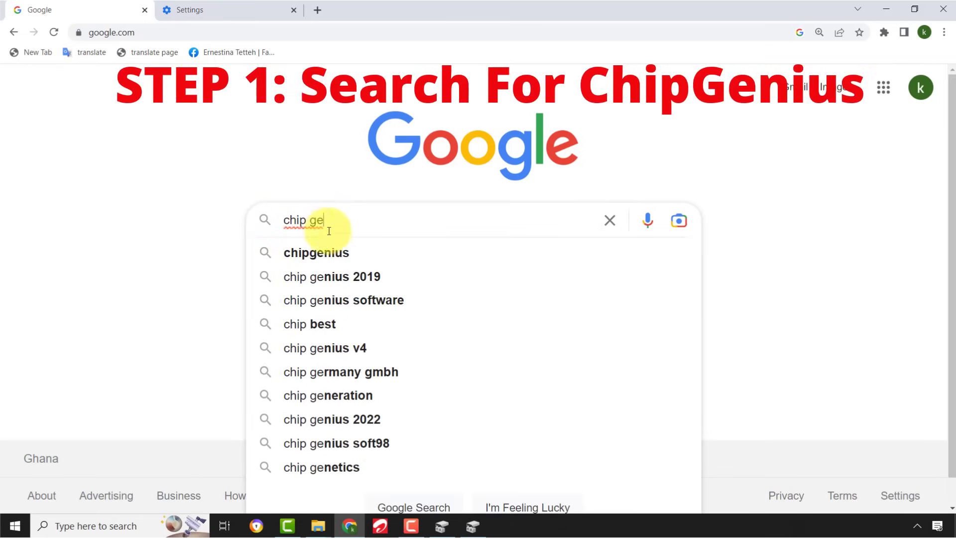
{"action": "left_click", "coordinate": [313, 258]}
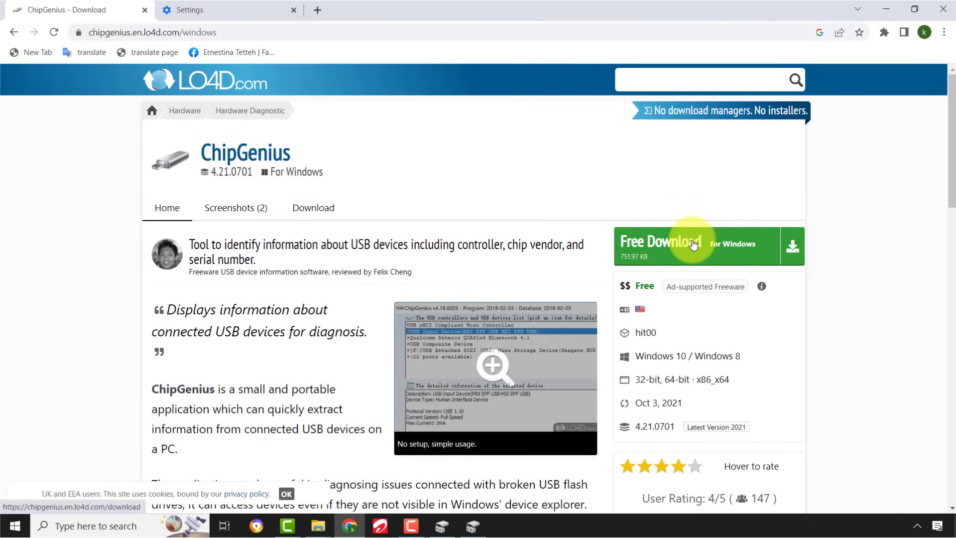
{"action": "left_click", "coordinate": [693, 243]}
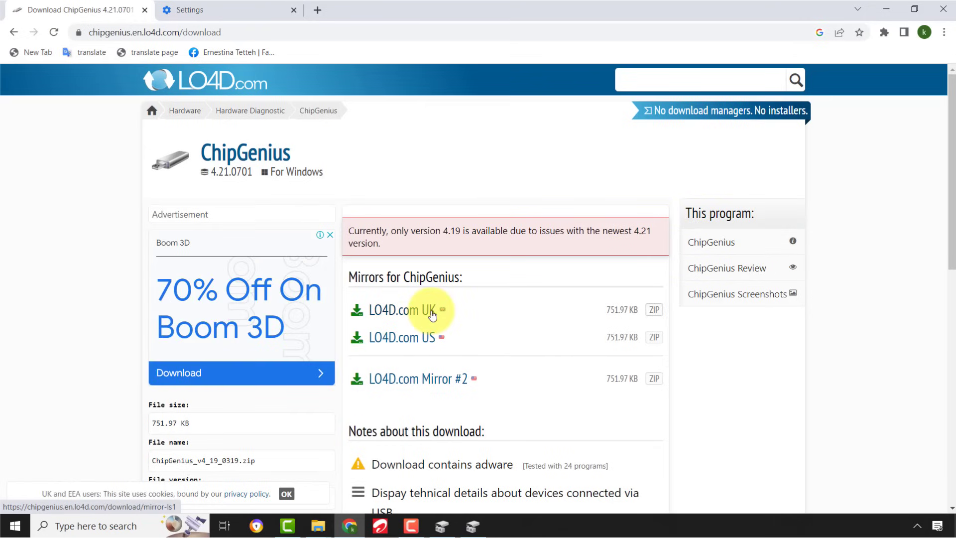
Download ChipGenius_v4_19_0319.zip from the LO4D.com UK mirror and open it.
{"action": "left_click", "coordinate": [431, 311]}
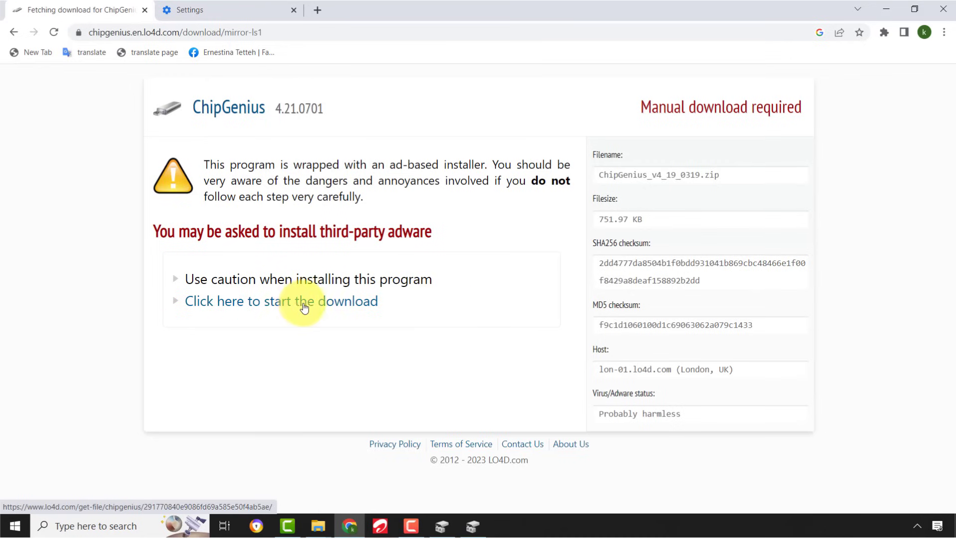
{"action": "left_click", "coordinate": [302, 307]}
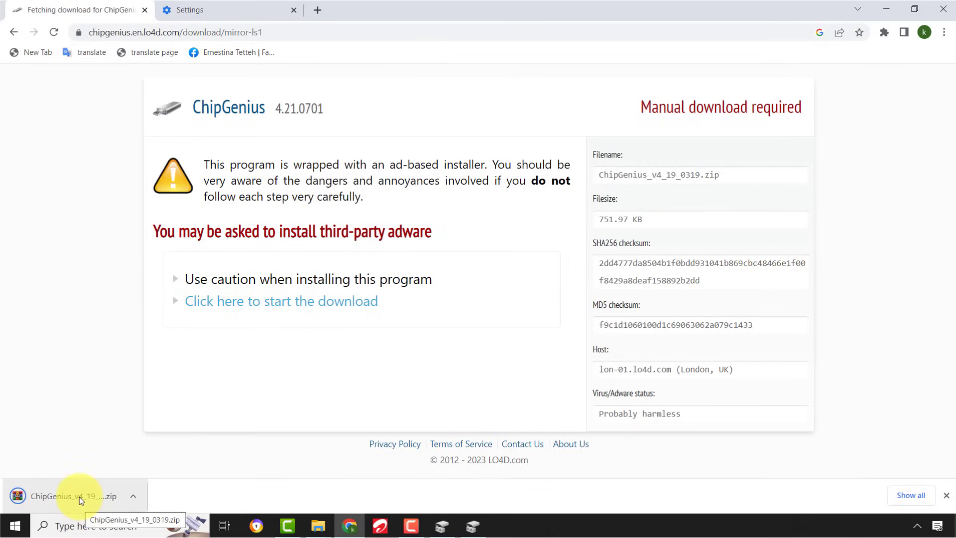
{"action": "left_click", "coordinate": [79, 497]}
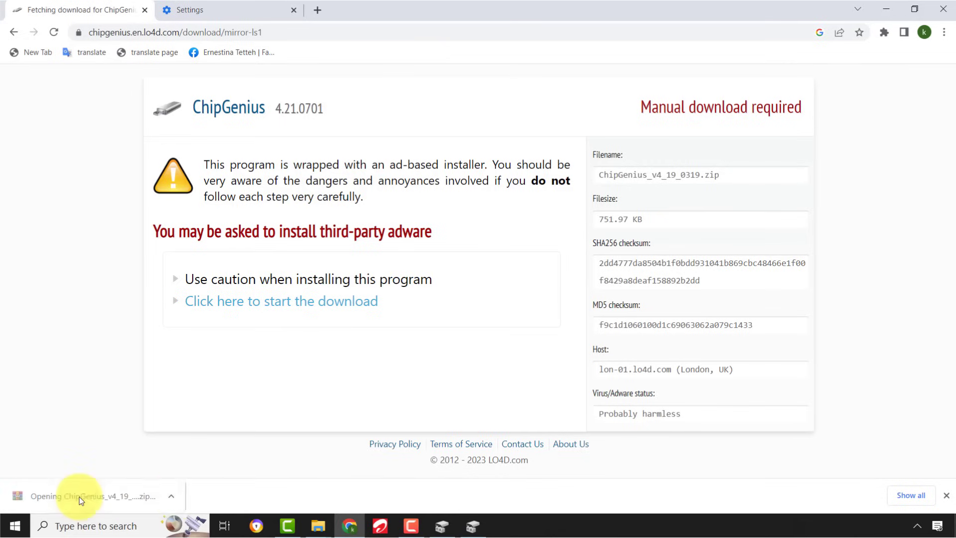
Minimize Chrome, dismiss the WinRAR nag, drag the ChipGenius folder to the desktop, and close WinRAR.
{"action": "left_click", "coordinate": [888, 13]}
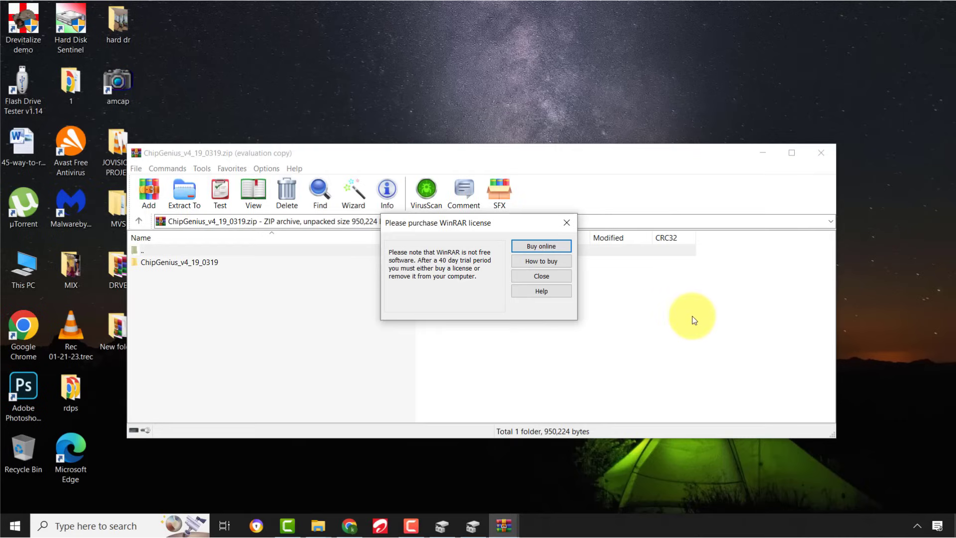
{"action": "left_click", "coordinate": [195, 264]}
{"action": "left_click_drag", "start_coordinate": [195, 265], "coordinate": [303, 102]}
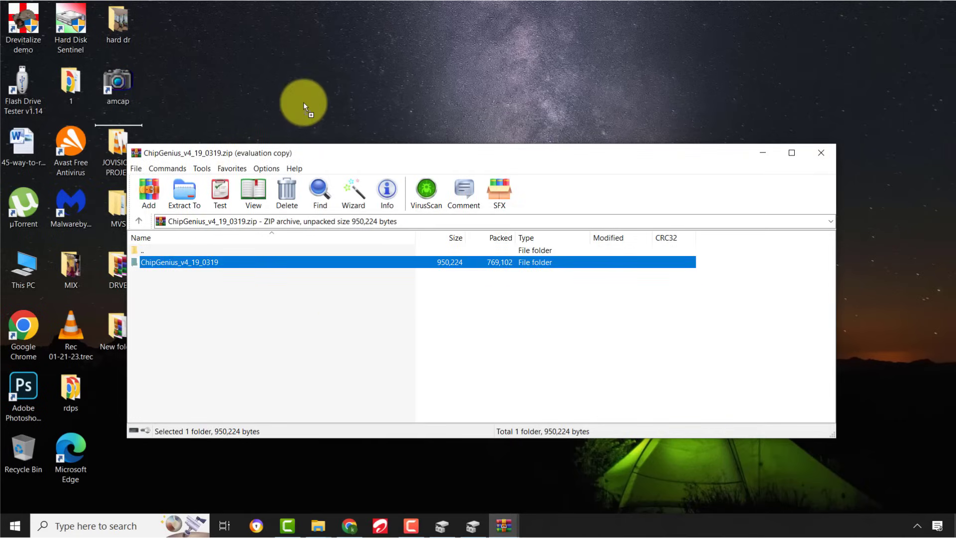
{"action": "left_click", "coordinate": [824, 153]}
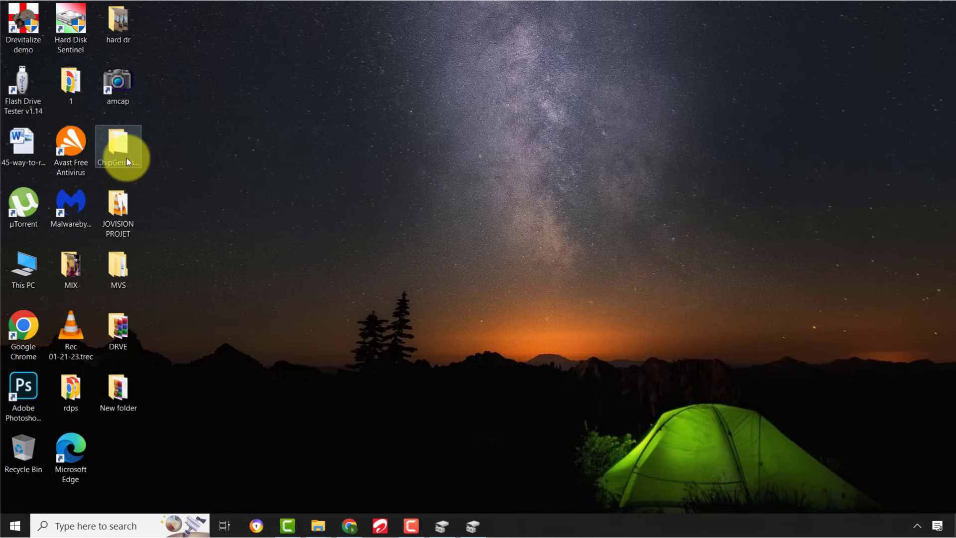
{"action": "left_click_drag", "start_coordinate": [128, 157], "coordinate": [189, 445]}
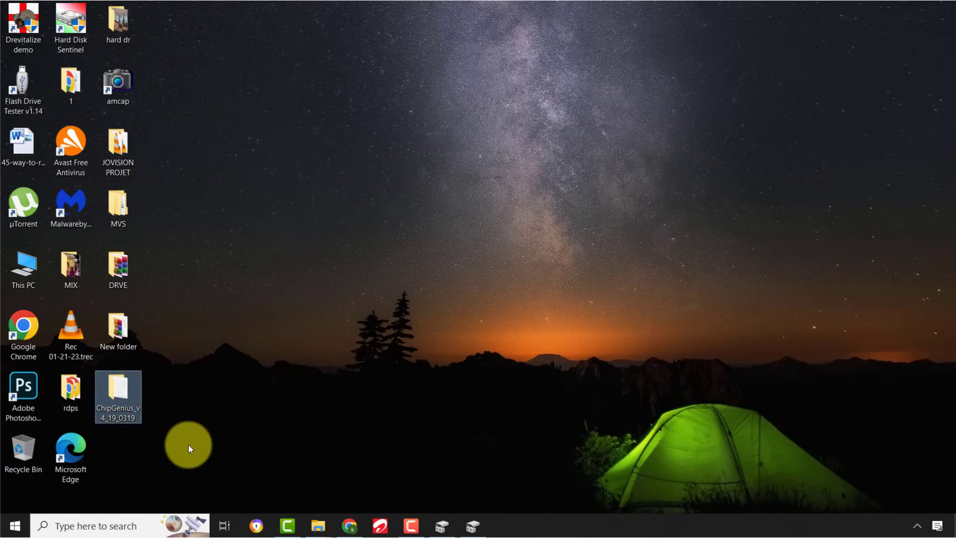
Run ChipGenius_v4_19_0319.exe from the inner ChipGenius_v4_19_0319 subfolder.
{"action": "double_click", "coordinate": [116, 393]}
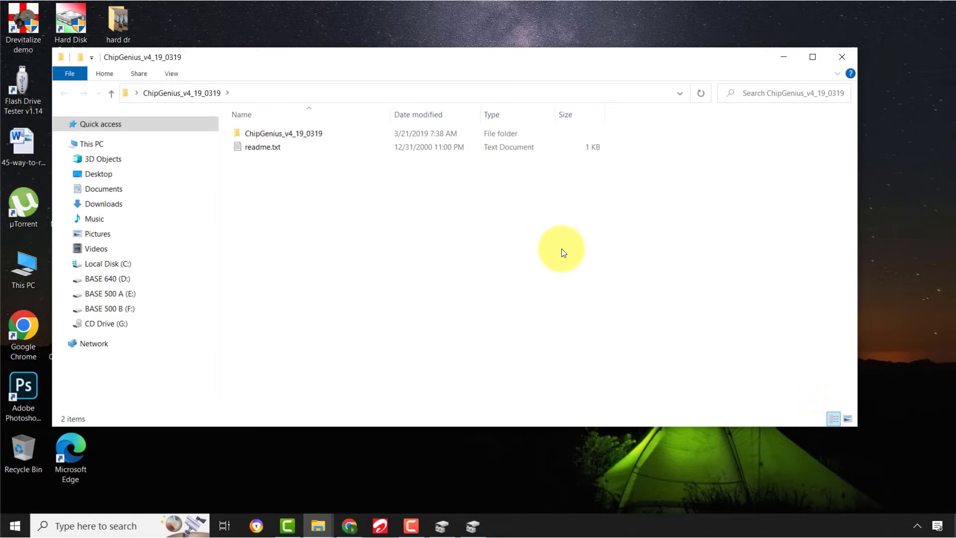
{"action": "double_click", "coordinate": [287, 137]}
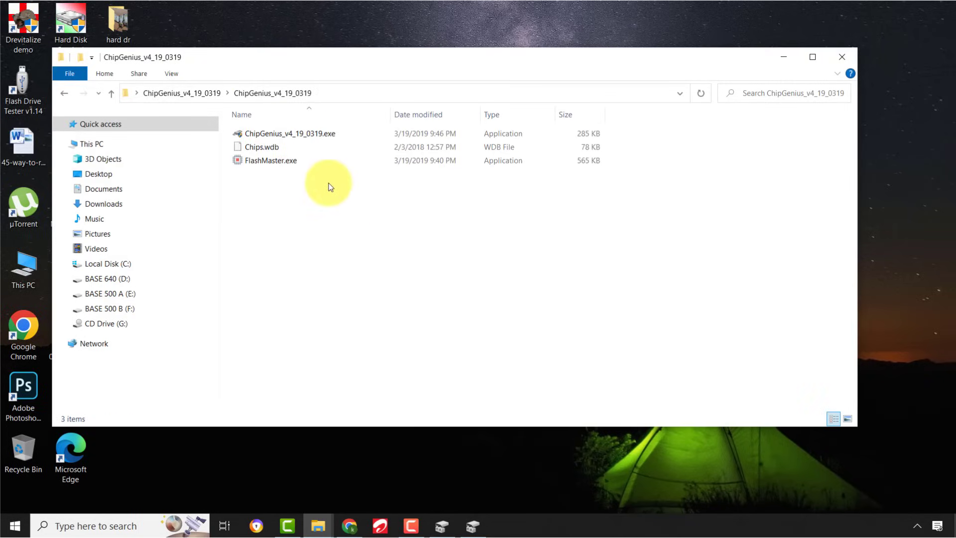
{"action": "double_click", "coordinate": [297, 133]}
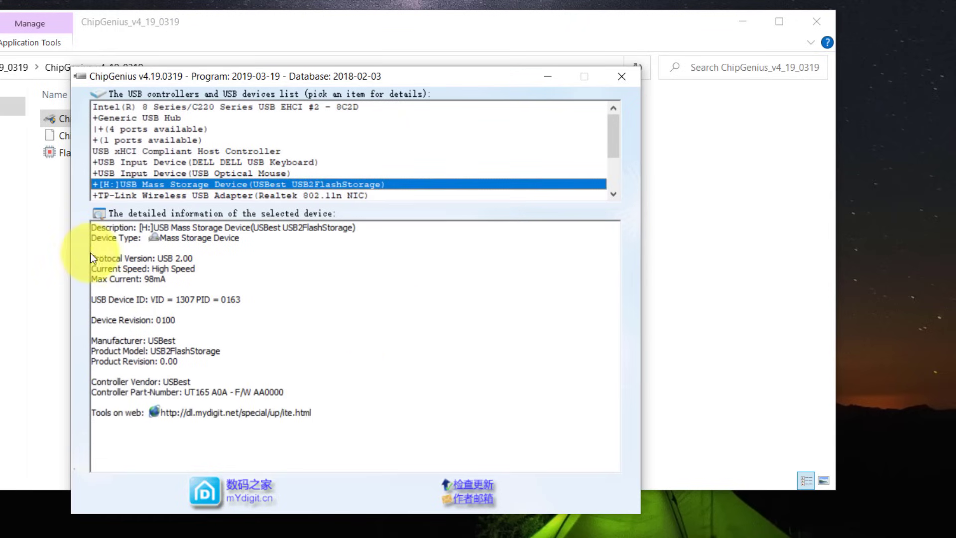
Copy the UT165 A0A drive's details from ChipGenius to the clipboard and minimize Explorer.
{"action": "left_click_drag", "start_coordinate": [91, 227], "coordinate": [339, 417]}
{"action": "key", "text": "cmd+c"}
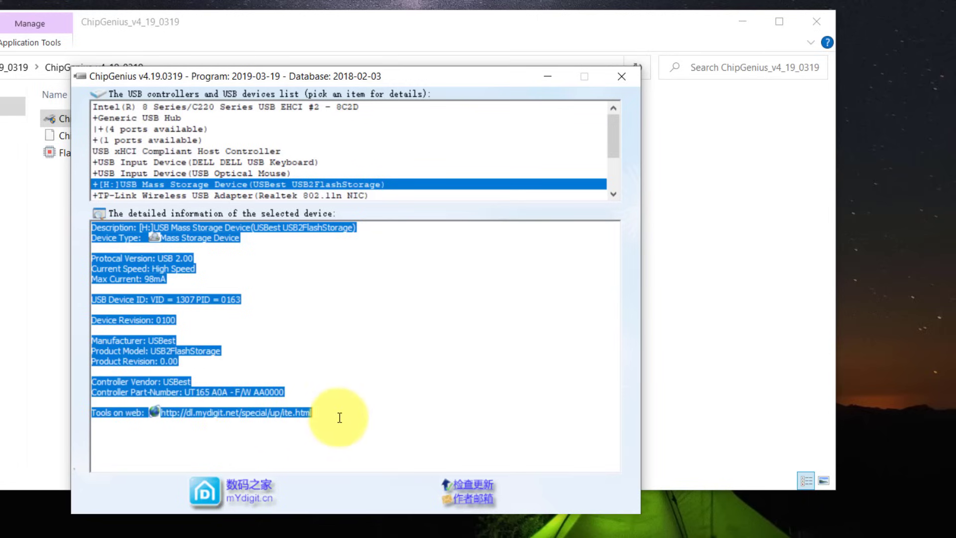
{"action": "left_click", "coordinate": [134, 345]}
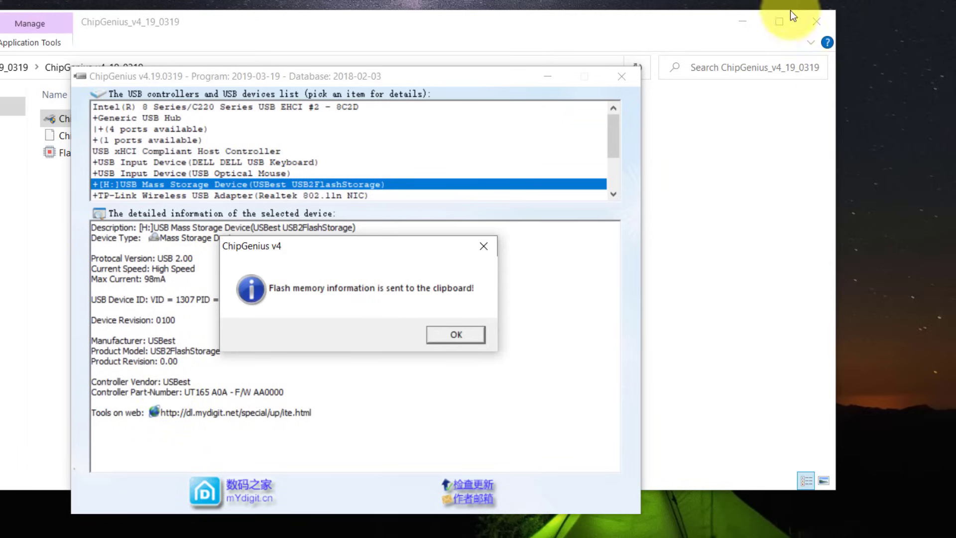
{"action": "left_click", "coordinate": [737, 16]}
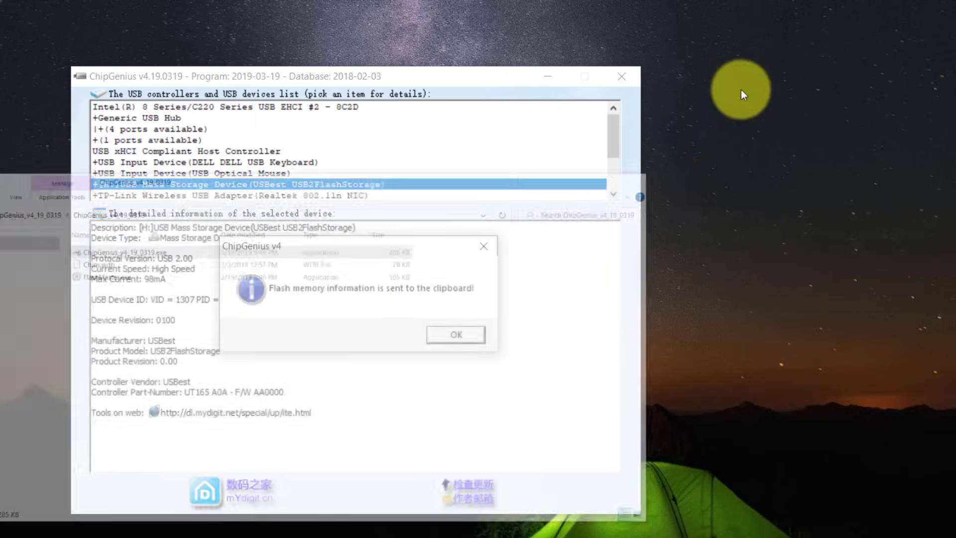
Create a new desktop text document and paste the ChipGenius drive details into it.
{"action": "right_click", "coordinate": [707, 189]}
{"action": "mouse_move", "coordinate": [753, 375]}
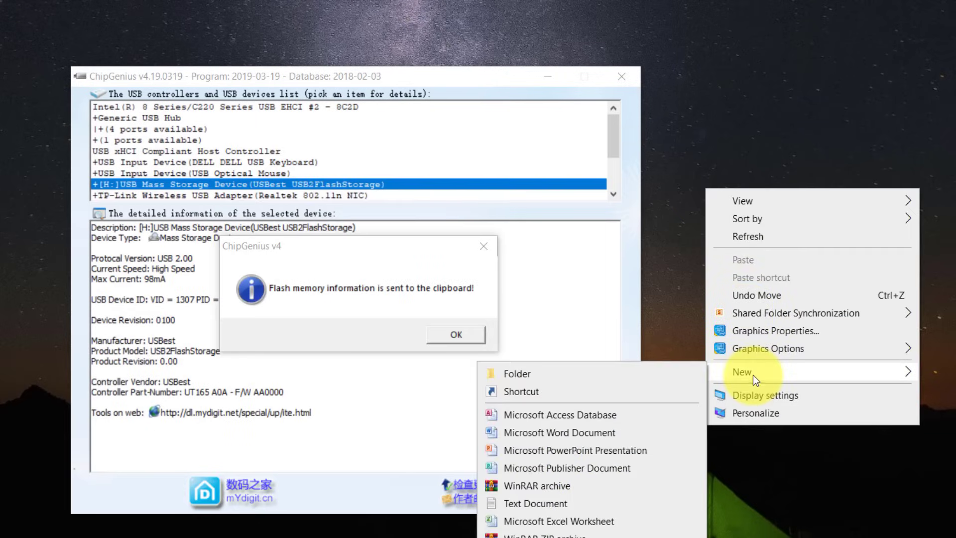
{"action": "left_click", "coordinate": [530, 504]}
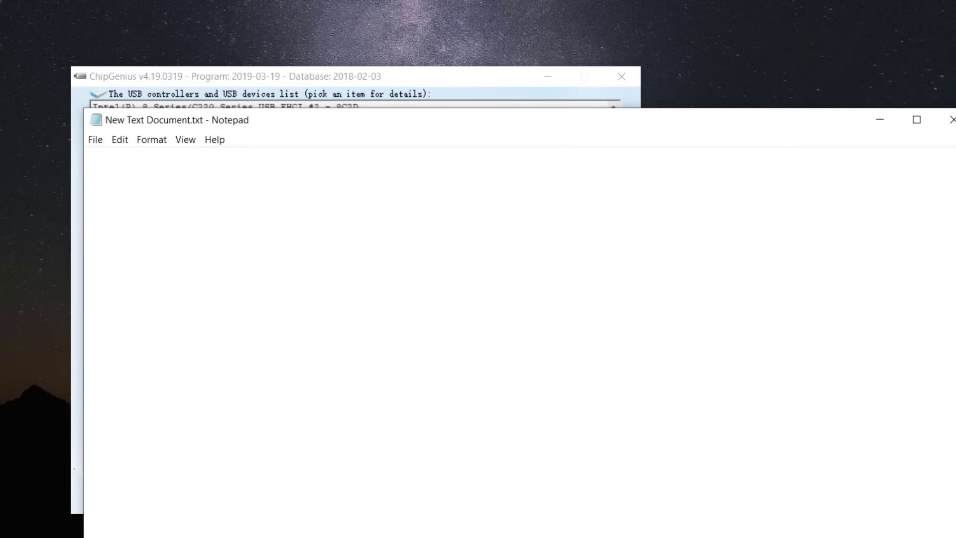
{"action": "right_click", "coordinate": [362, 234]}
{"action": "left_click", "coordinate": [396, 295]}
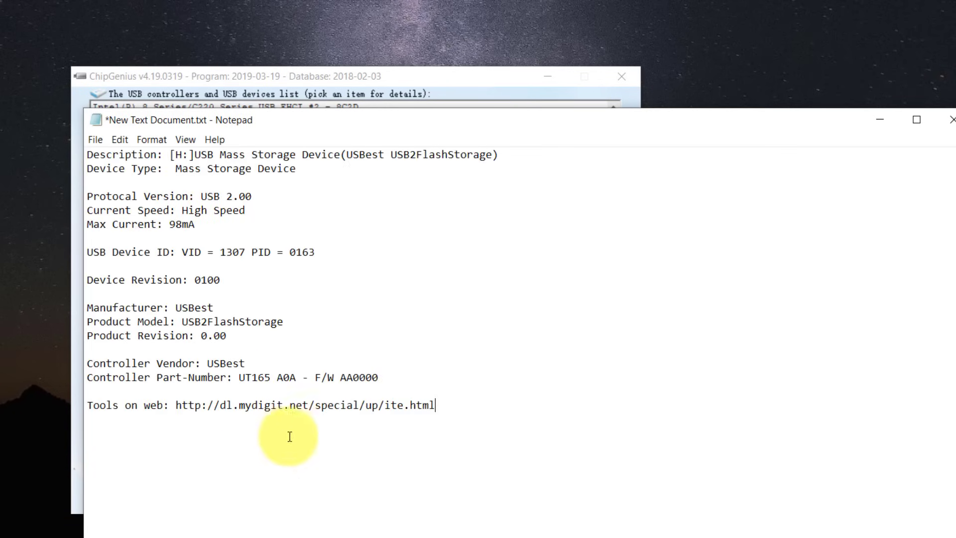
Close ChipGenius, move Notepad right, and highlight the UT165 A0A controller lines.
{"action": "left_click", "coordinate": [413, 81]}
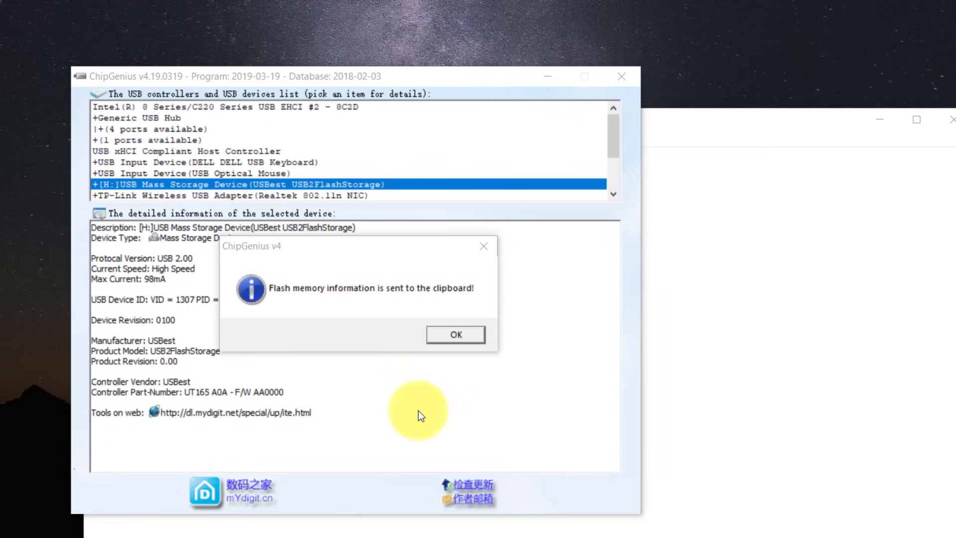
{"action": "left_click", "coordinate": [456, 334]}
{"action": "left_click", "coordinate": [631, 73]}
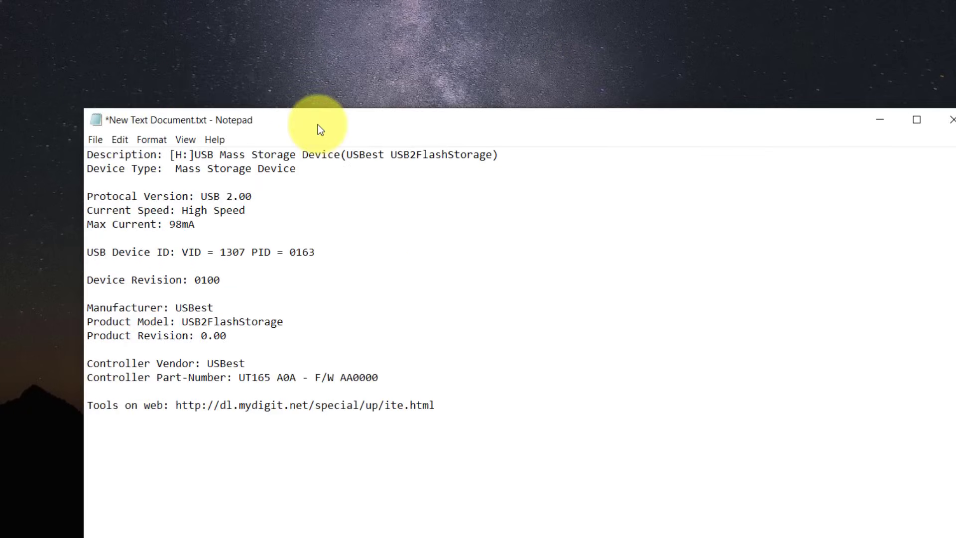
{"action": "left_click_drag", "start_coordinate": [320, 128], "coordinate": [687, 128]}
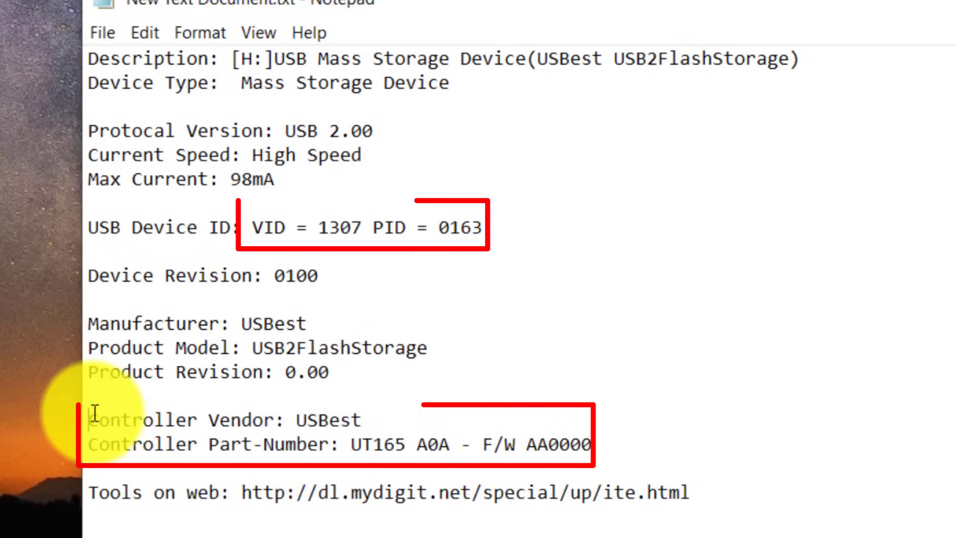
{"action": "left_click_drag", "start_coordinate": [457, 364], "coordinate": [569, 359]}
{"action": "left_click_drag", "start_coordinate": [284, 407], "coordinate": [752, 429]}
{"action": "left_click", "coordinate": [805, 429]}
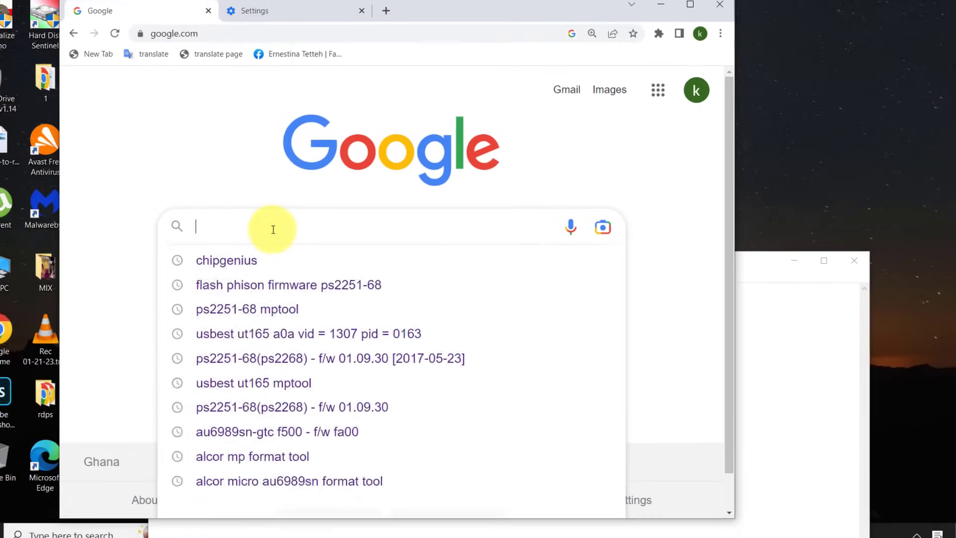
Google 'usbest UT165 A0A - F/W AA0000' using the pasted part number.
{"action": "type", "text": "u"}
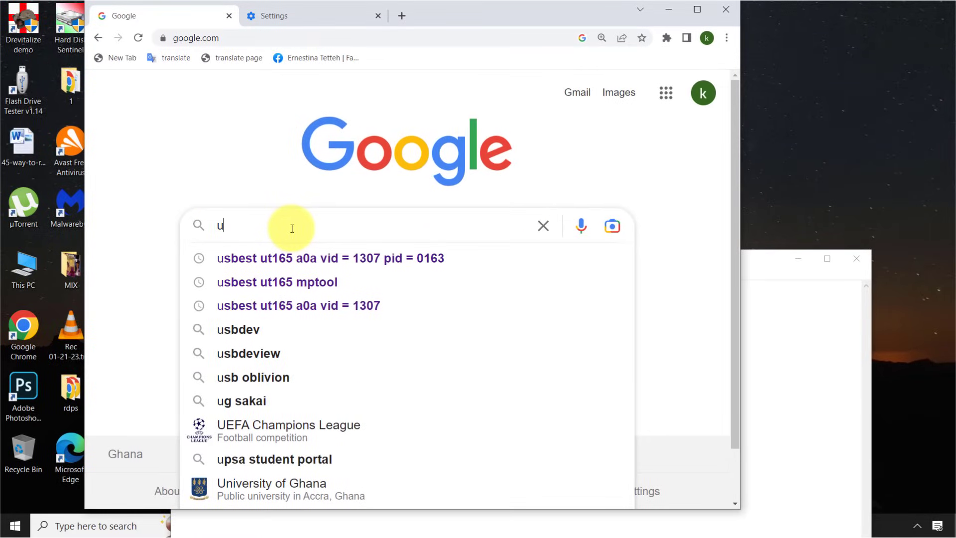
{"action": "type", "text": "sbest"}
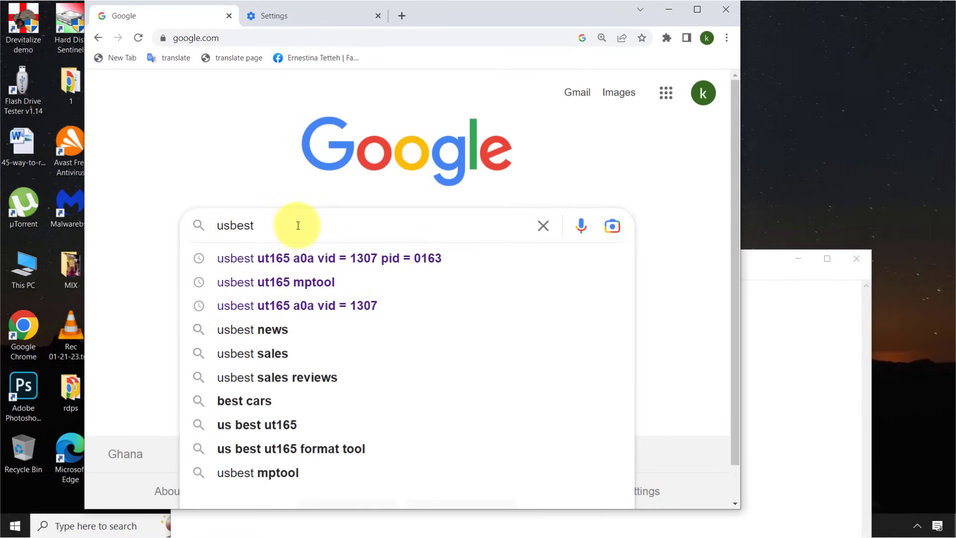
{"action": "right_click", "coordinate": [297, 226]}
{"action": "left_click", "coordinate": [350, 326]}
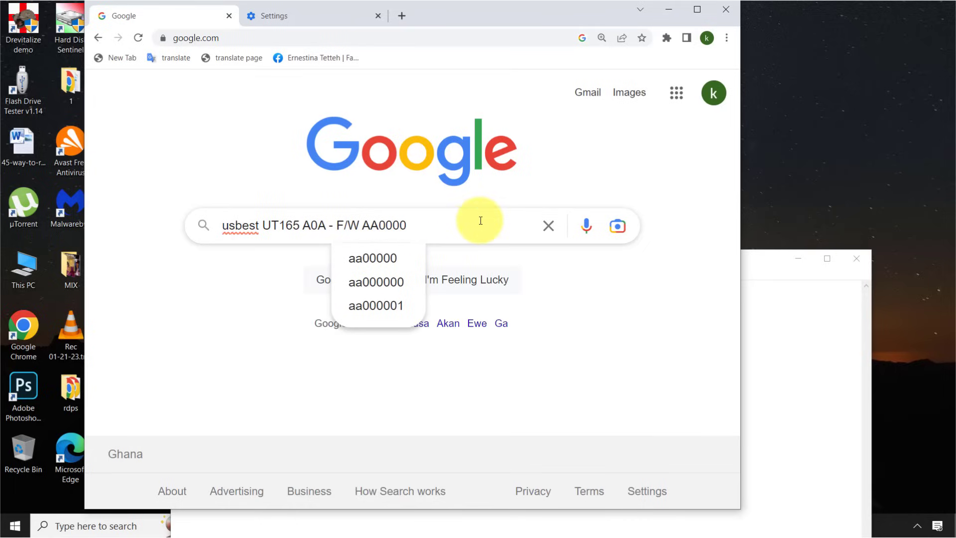
{"action": "key", "text": "Return"}
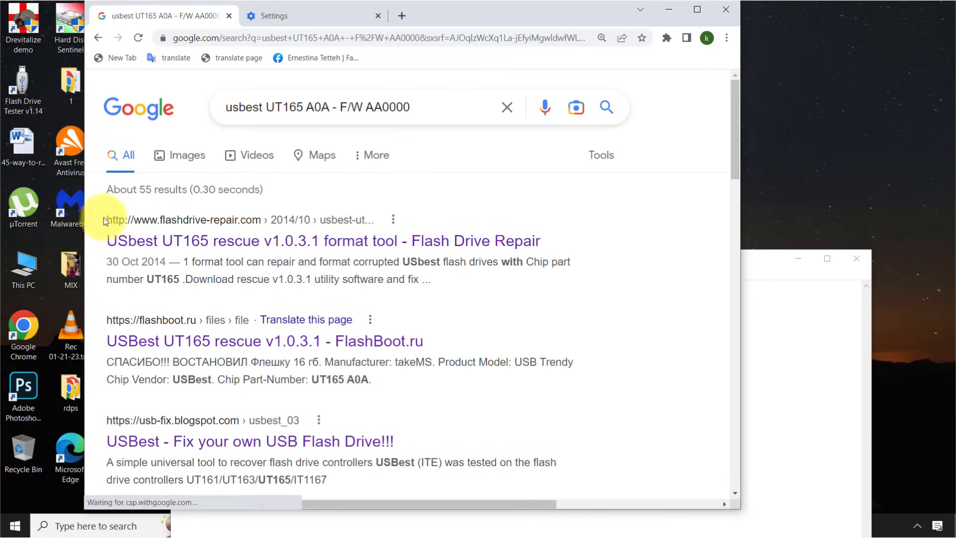
Open the flashdrive-repair.com result for UT165 rescue v1.0.3.1.
{"action": "left_click_drag", "start_coordinate": [103, 217], "coordinate": [375, 218]}
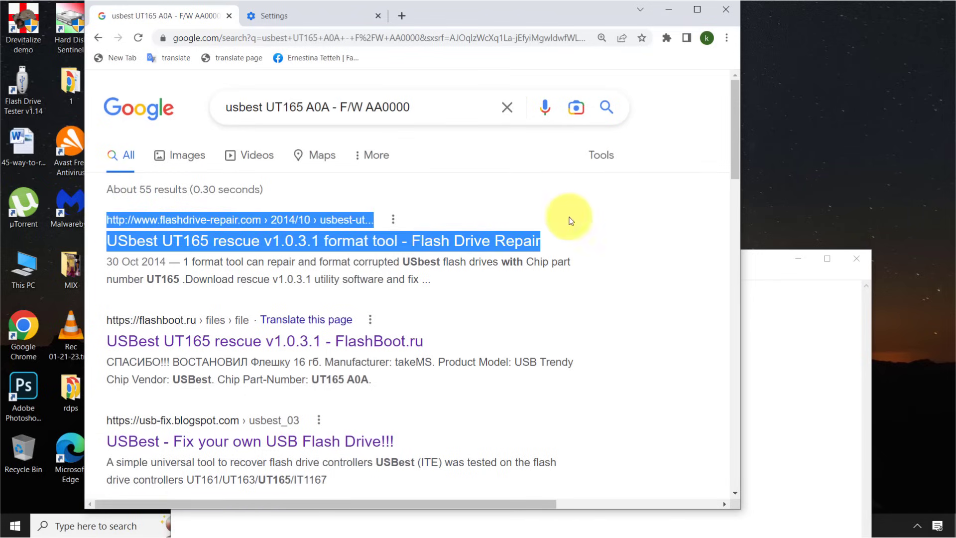
{"action": "left_click", "coordinate": [552, 251]}
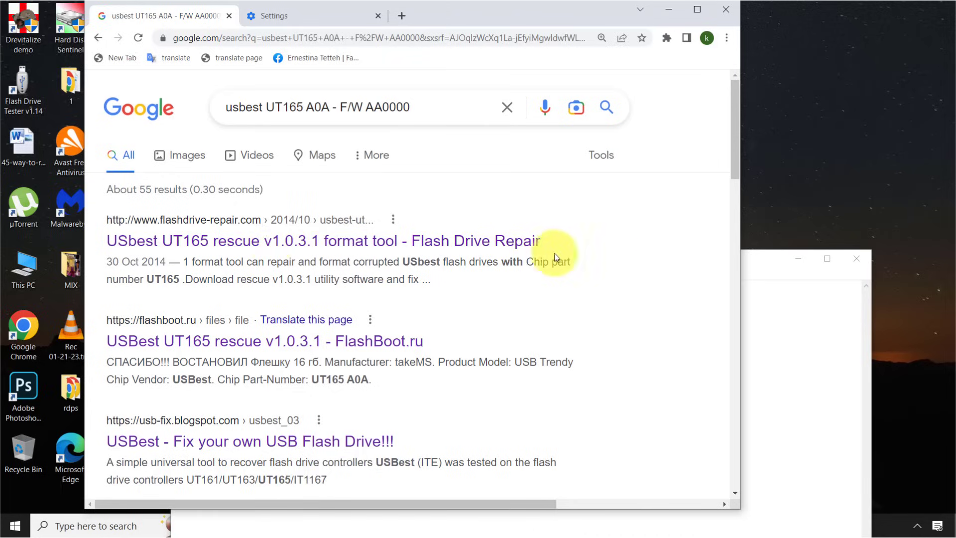
{"action": "left_click", "coordinate": [270, 244]}
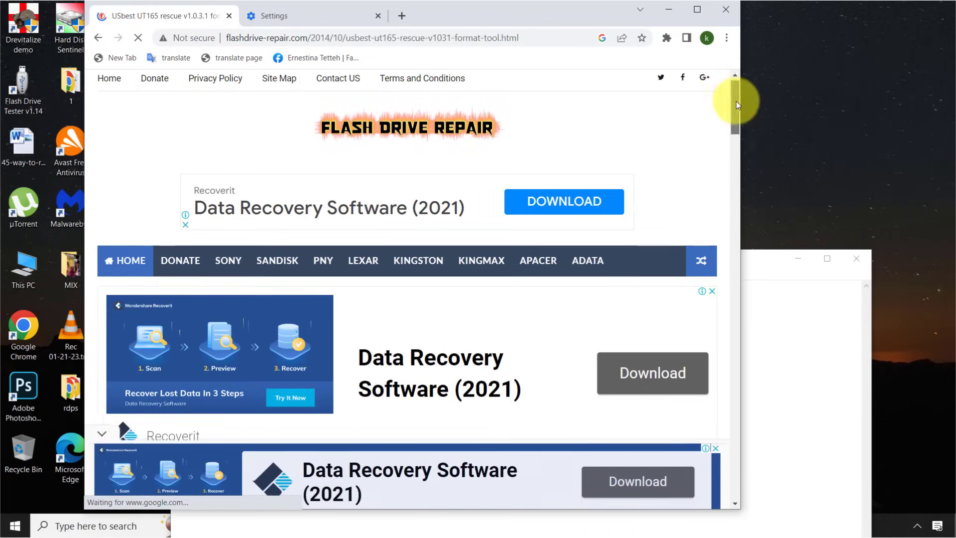
Maximize the browser, scroll down the page and follow the Server1 download link.
{"action": "left_click", "coordinate": [707, 14]}
{"action": "scroll", "coordinate": [950, 137], "scroll_direction": "down", "scroll_amount": 6}
{"action": "scroll", "coordinate": [946, 142], "scroll_direction": "down", "scroll_amount": 5}
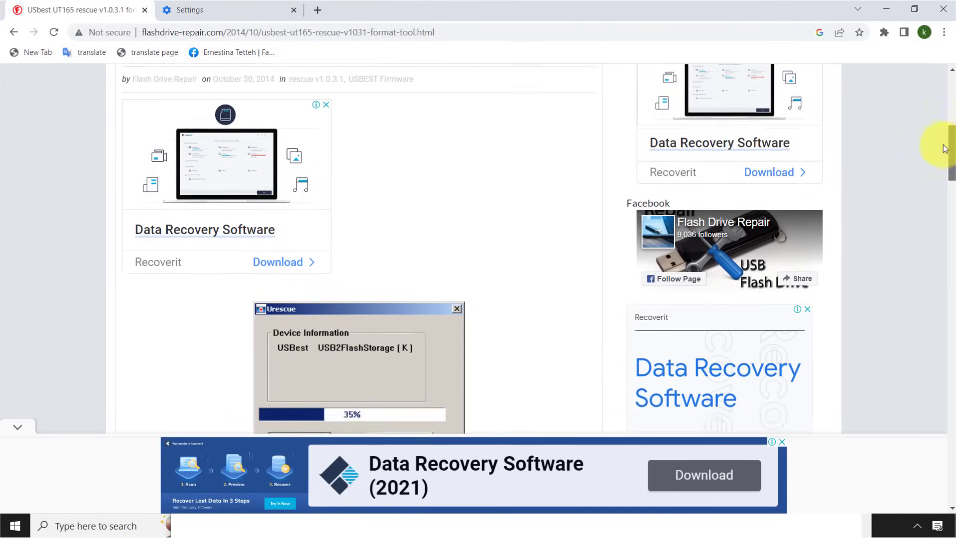
{"action": "scroll", "coordinate": [939, 156], "scroll_direction": "down", "scroll_amount": 1}
{"action": "scroll", "coordinate": [935, 164], "scroll_direction": "down", "scroll_amount": 10}
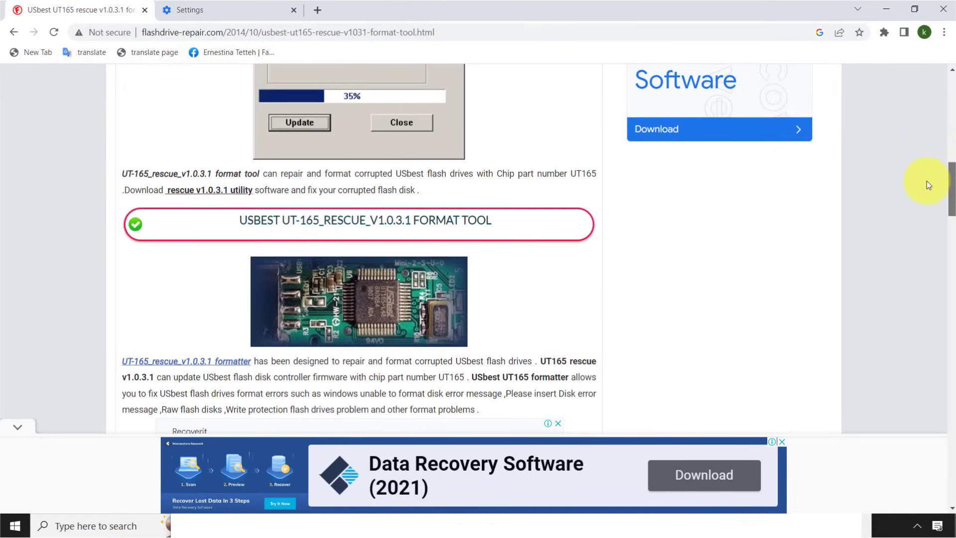
{"action": "scroll", "coordinate": [913, 226], "scroll_direction": "down", "scroll_amount": 15}
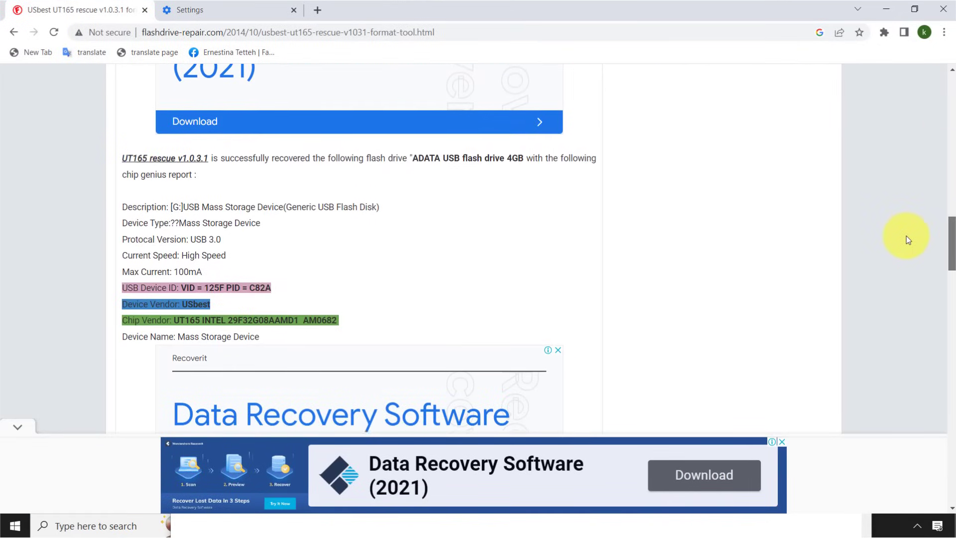
{"action": "scroll", "coordinate": [880, 313], "scroll_direction": "down", "scroll_amount": 7}
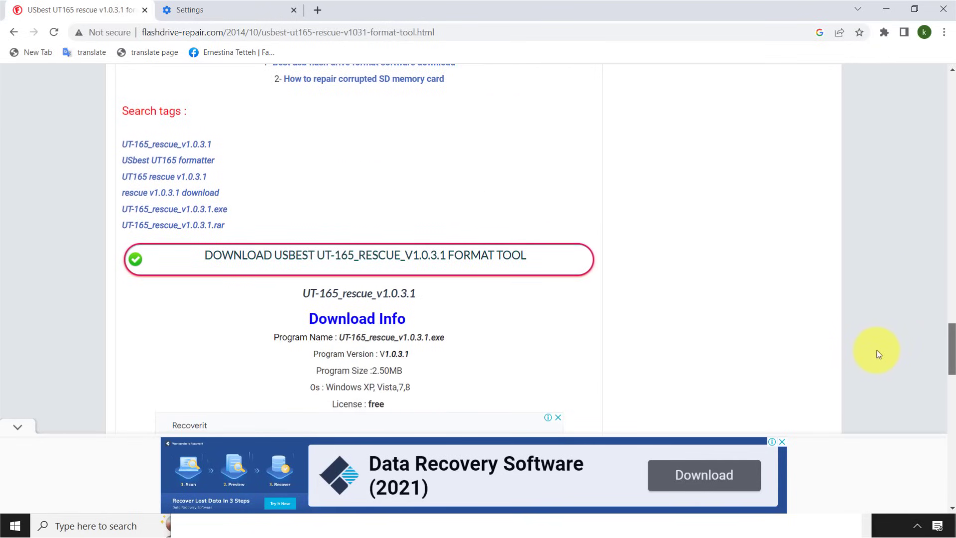
{"action": "scroll", "coordinate": [877, 351], "scroll_direction": "down", "scroll_amount": 8}
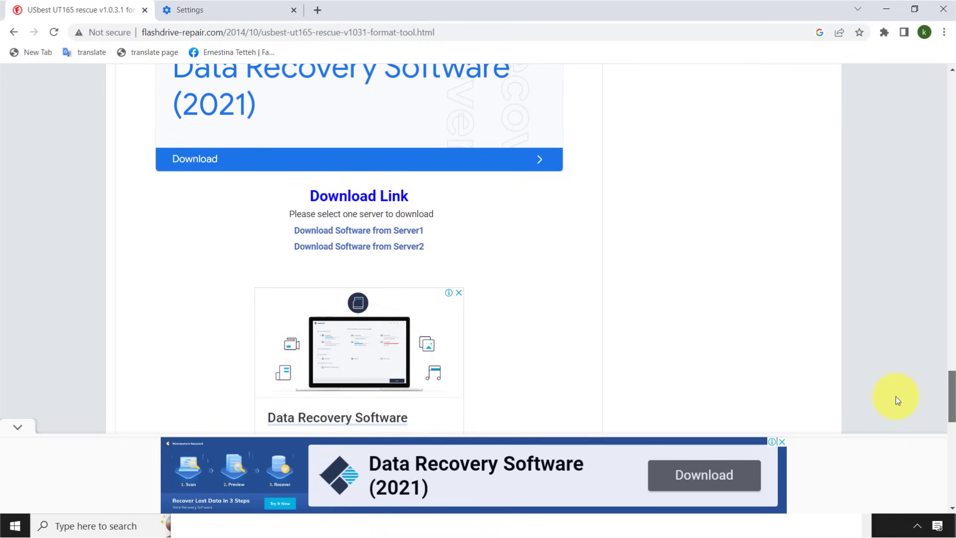
{"action": "scroll", "coordinate": [598, 349], "scroll_direction": "up", "scroll_amount": 1}
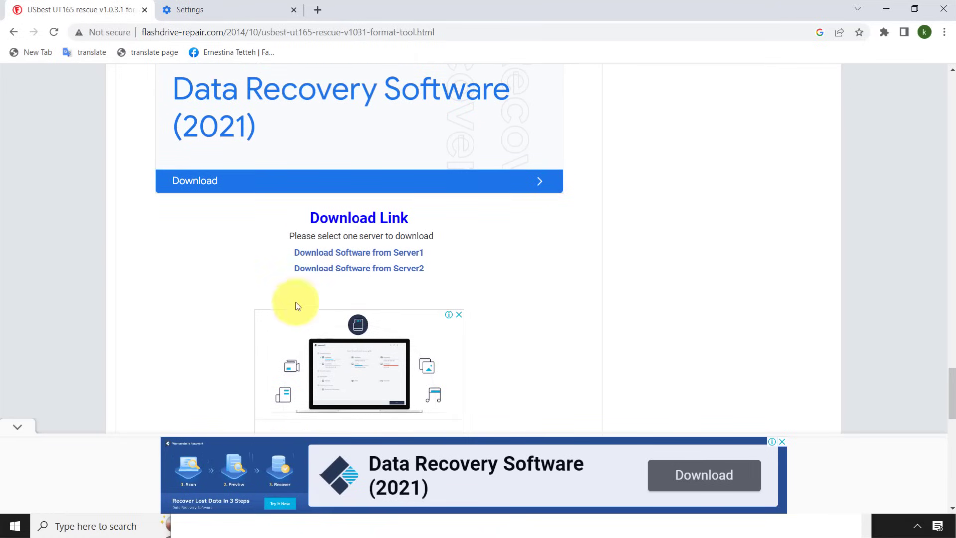
{"action": "left_click", "coordinate": [376, 254]}
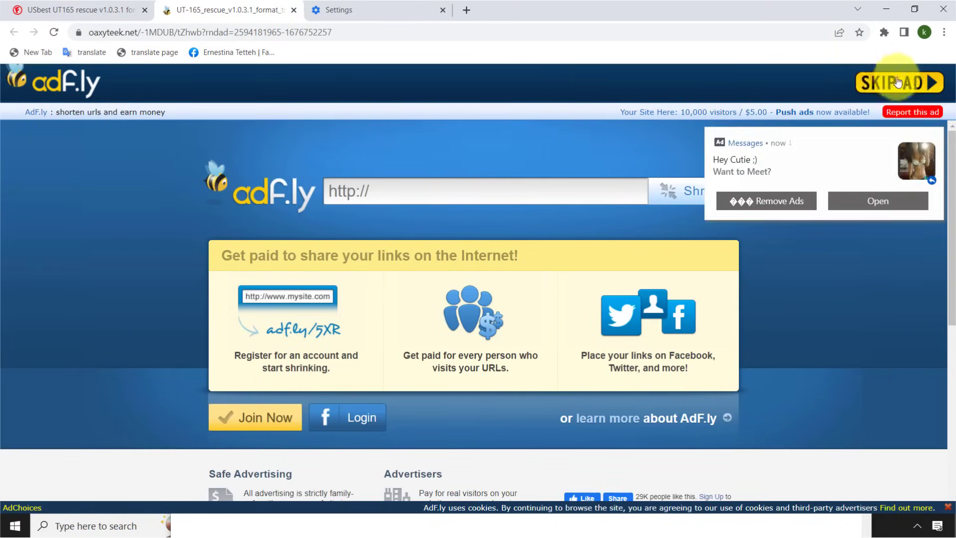
Skip the adf.ly ad, download the rescue .rar from MediaFire, and show it in its folder.
{"action": "left_click", "coordinate": [898, 82]}
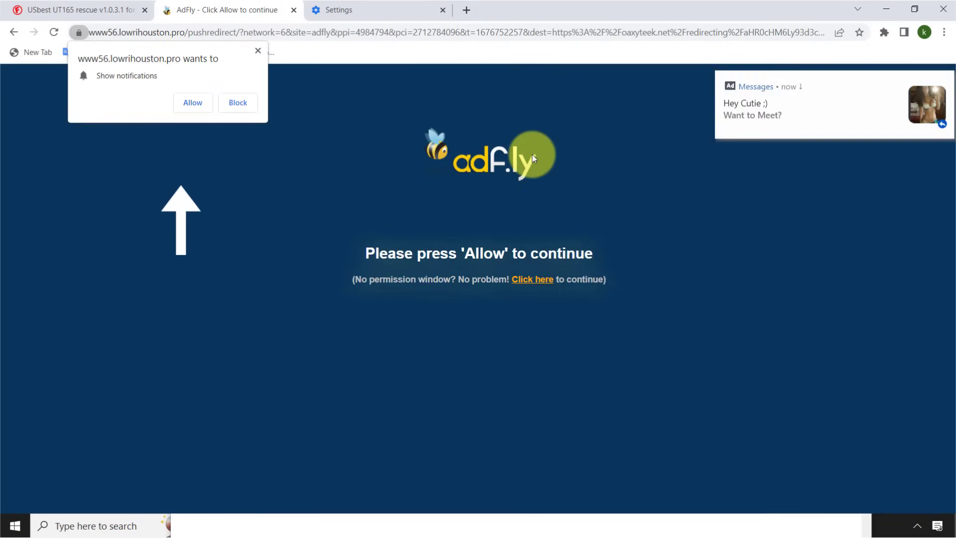
{"action": "left_click", "coordinate": [193, 103]}
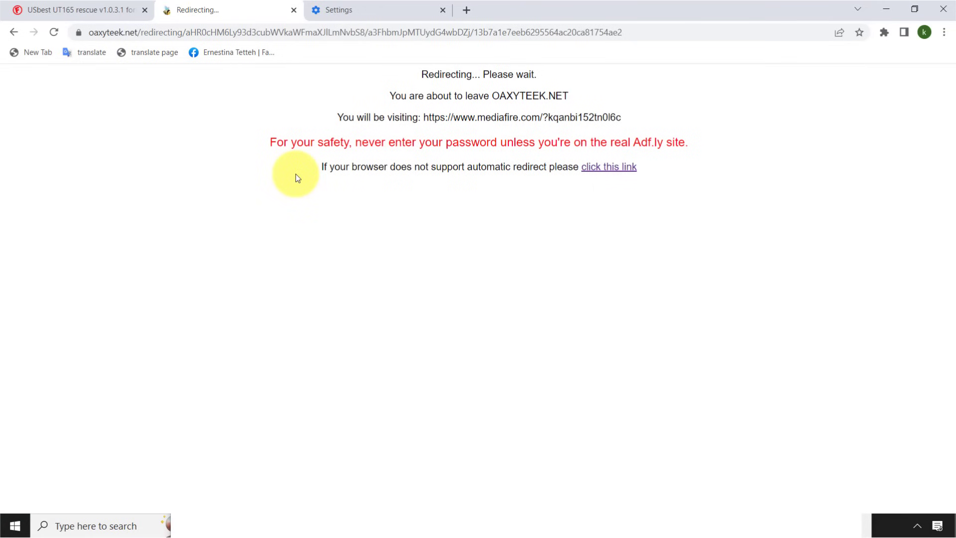
{"action": "left_click", "coordinate": [616, 168]}
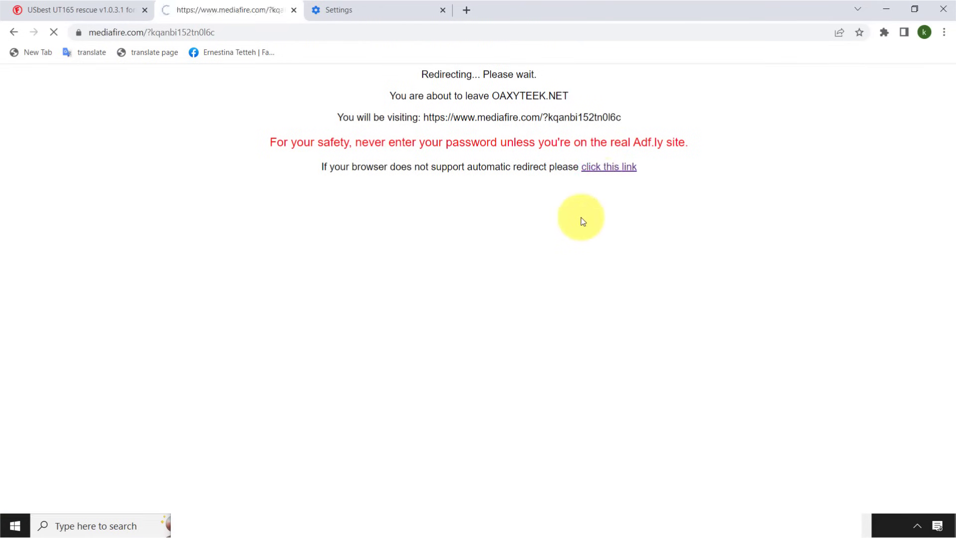
{"action": "left_click", "coordinate": [680, 169]}
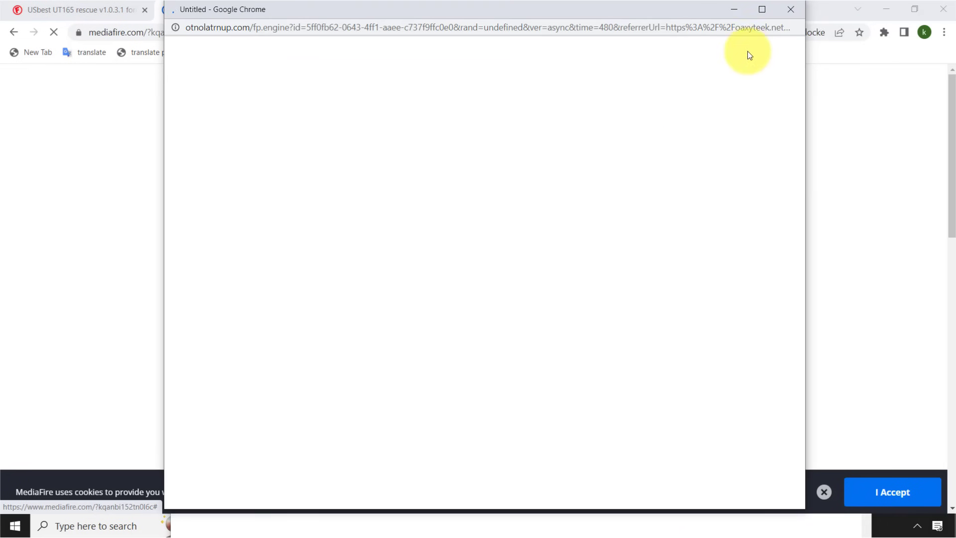
{"action": "left_click", "coordinate": [735, 9]}
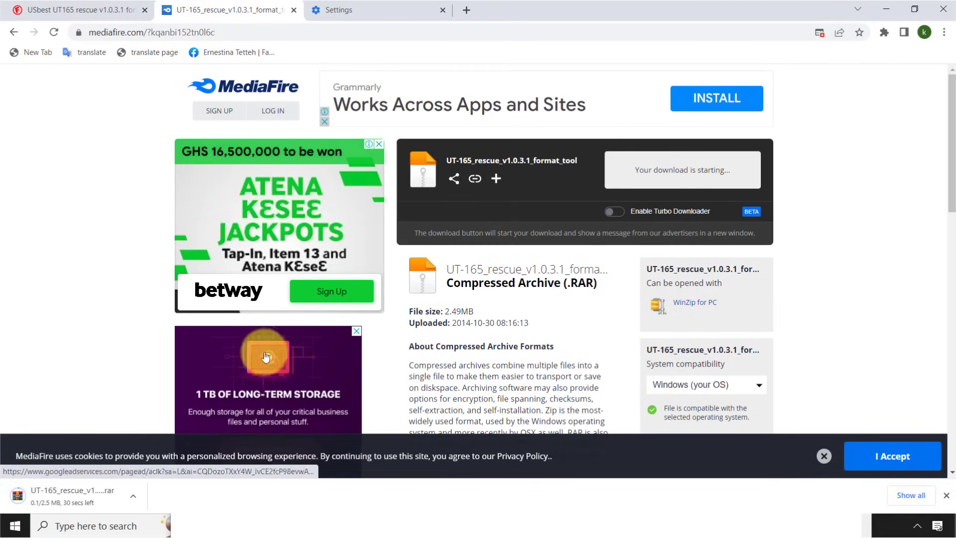
{"action": "right_click", "coordinate": [78, 495]}
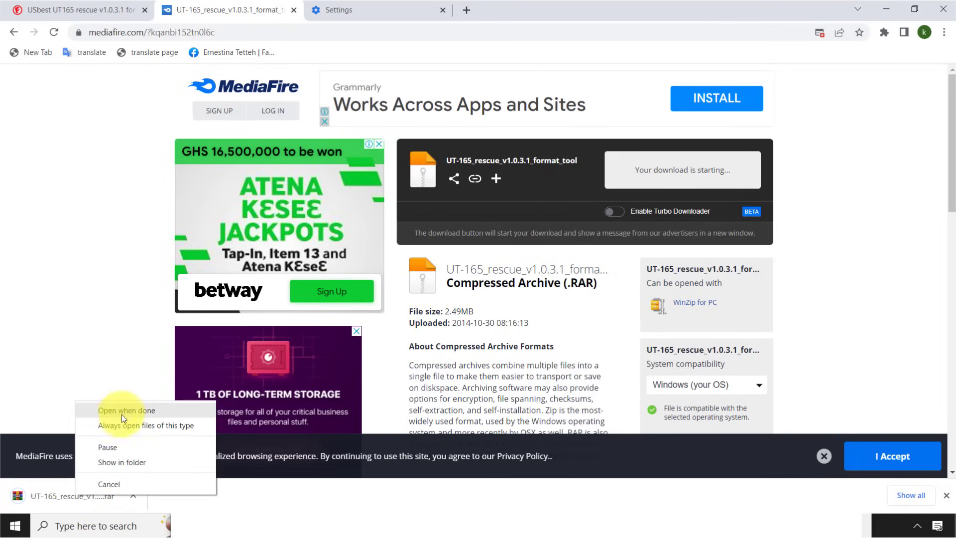
{"action": "left_click", "coordinate": [136, 463]}
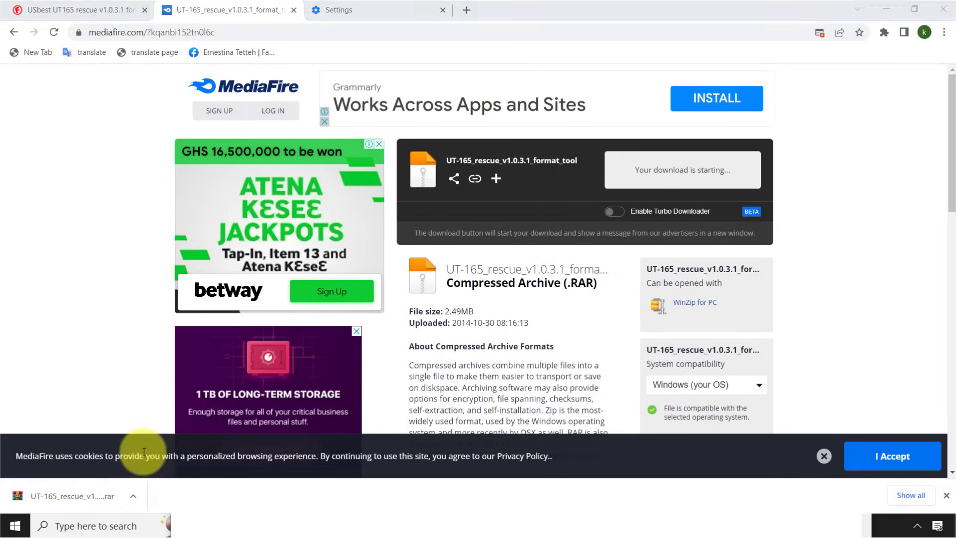
Copy the downloaded UT-165 rescue archive and paste it onto the desktop.
{"action": "right_click", "coordinate": [279, 151]}
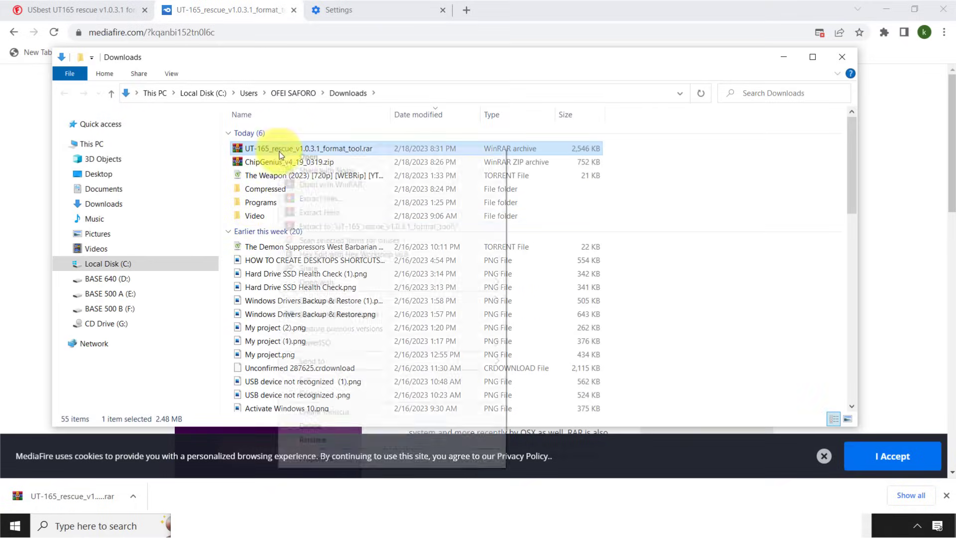
{"action": "left_click", "coordinate": [310, 393]}
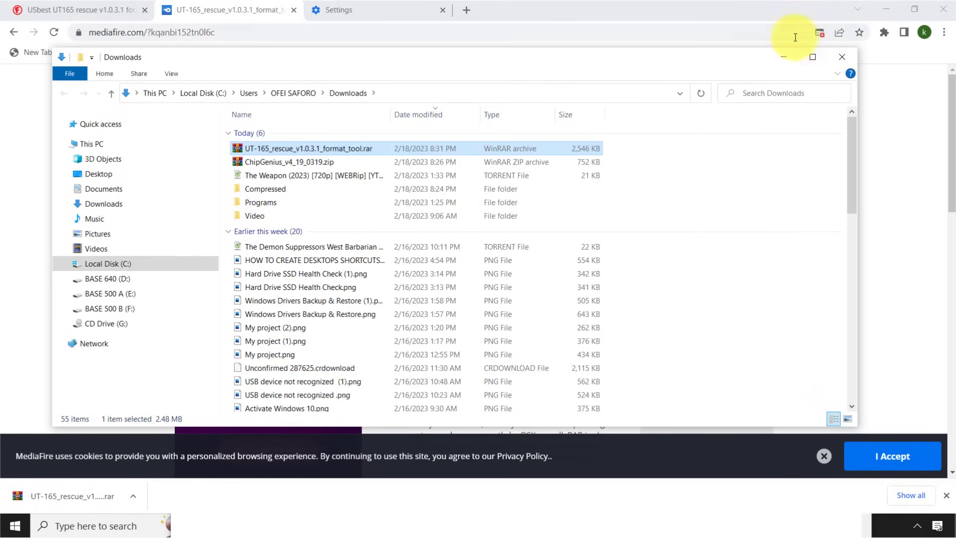
{"action": "left_click", "coordinate": [841, 57]}
{"action": "left_click", "coordinate": [884, 9]}
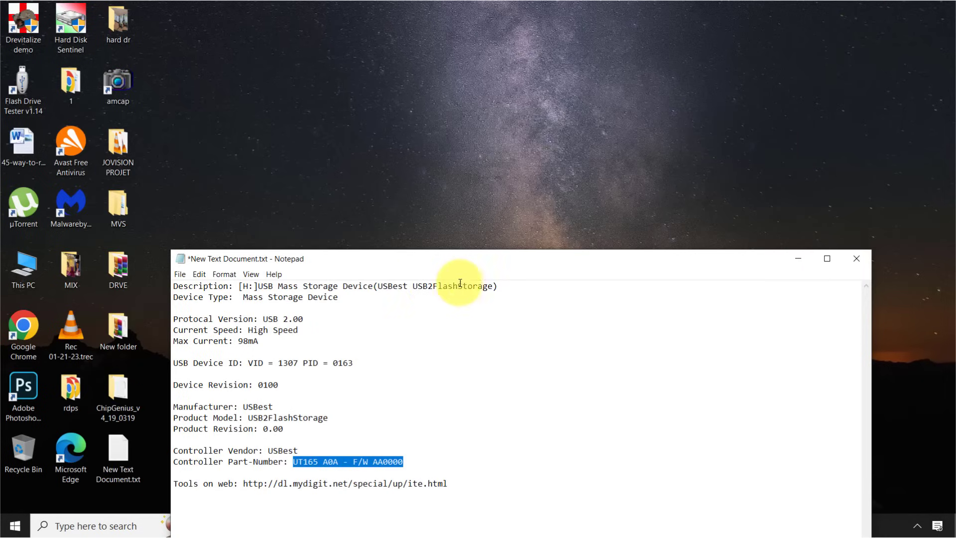
{"action": "left_click", "coordinate": [798, 258]}
{"action": "right_click", "coordinate": [290, 203]}
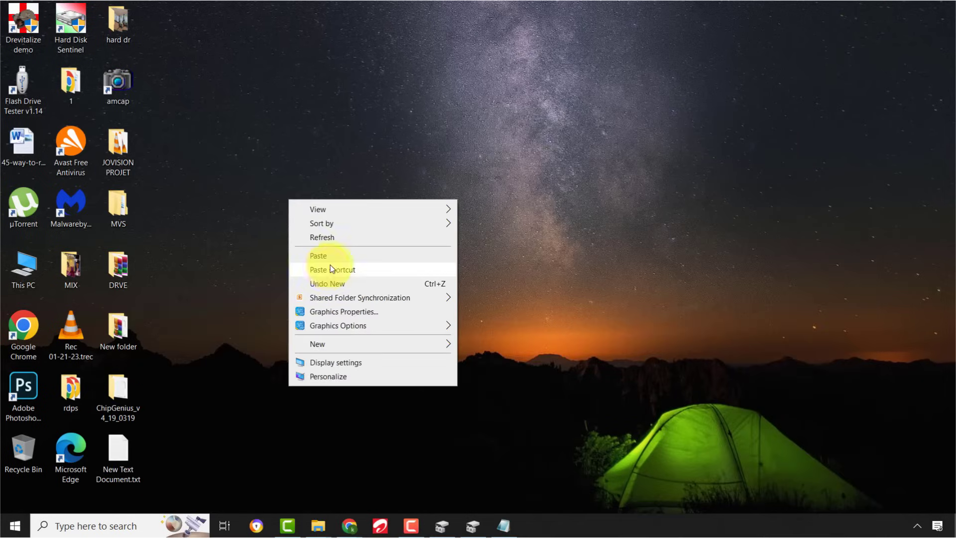
{"action": "left_click", "coordinate": [333, 254]}
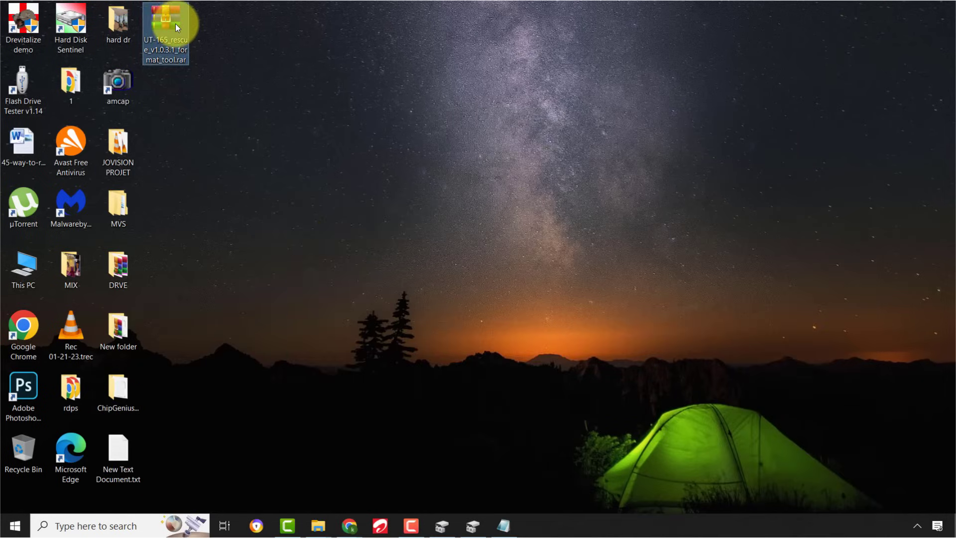
Extract the archive to UT-165_rescue_v1.0.3.1_format_tool and place the folder beneath the archive.
{"action": "right_click", "coordinate": [175, 23]}
{"action": "left_click", "coordinate": [241, 103]}
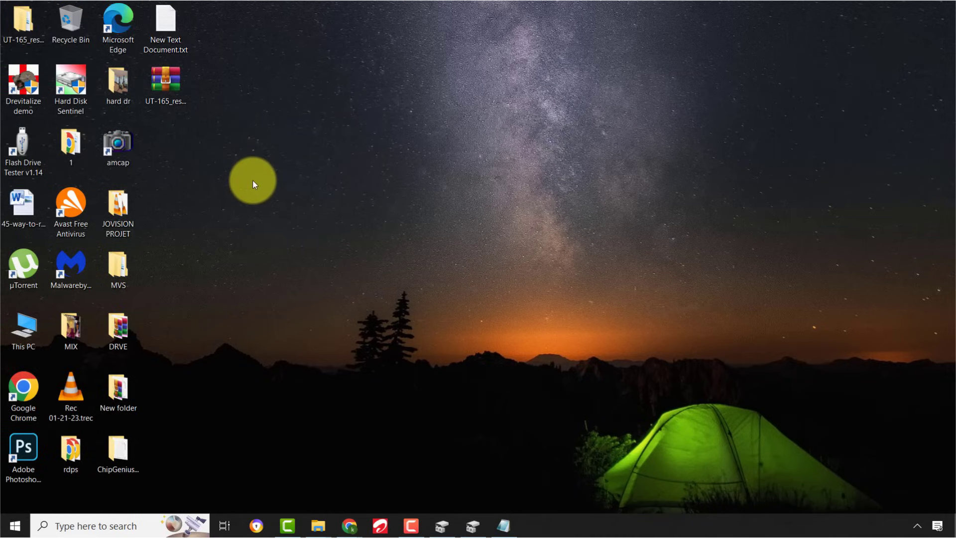
{"action": "left_click_drag", "start_coordinate": [141, 148], "coordinate": [174, 190]}
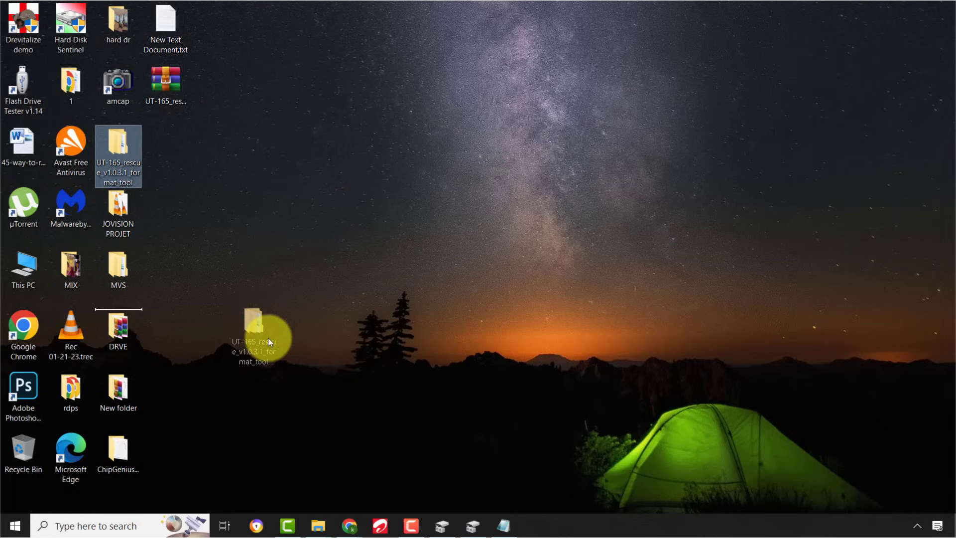
{"action": "left_click_drag", "start_coordinate": [268, 337], "coordinate": [241, 279]}
{"action": "left_click_drag", "start_coordinate": [131, 271], "coordinate": [623, 274]}
Open the extracted UT-165 folder and its subfolder, then run UT165_rescue_v1.0.3.1.exe.
{"action": "right_click", "coordinate": [450, 220]}
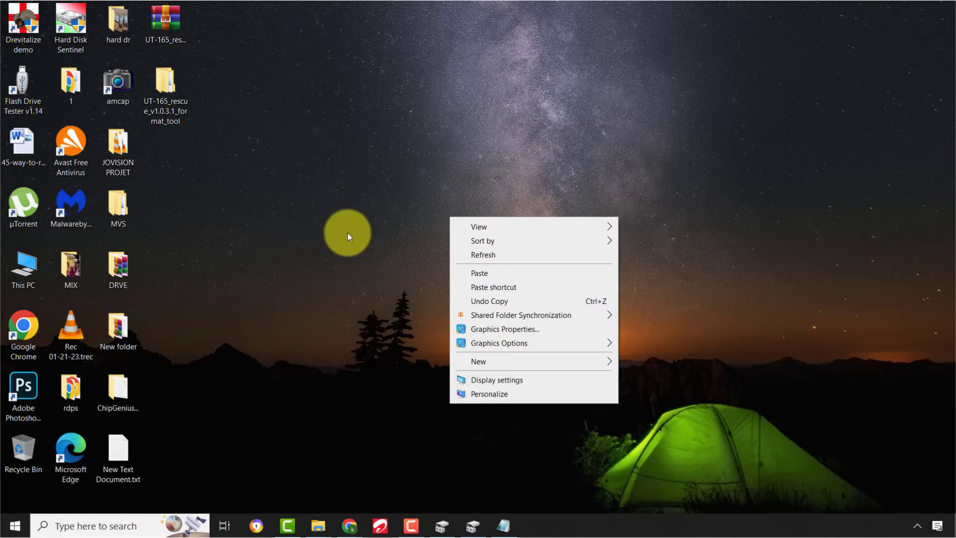
{"action": "left_click", "coordinate": [180, 94]}
{"action": "double_click", "coordinate": [181, 94]}
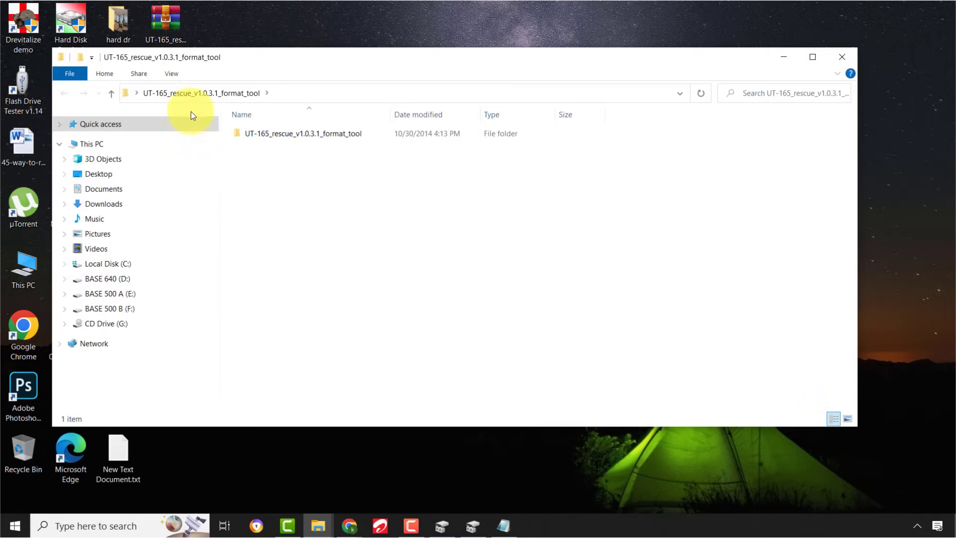
{"action": "double_click", "coordinate": [306, 136]}
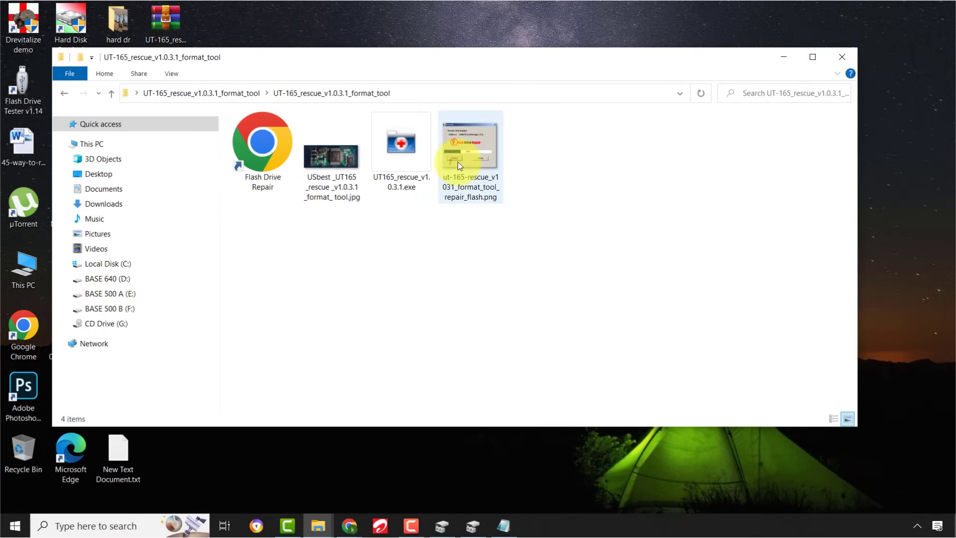
{"action": "double_click", "coordinate": [407, 157]}
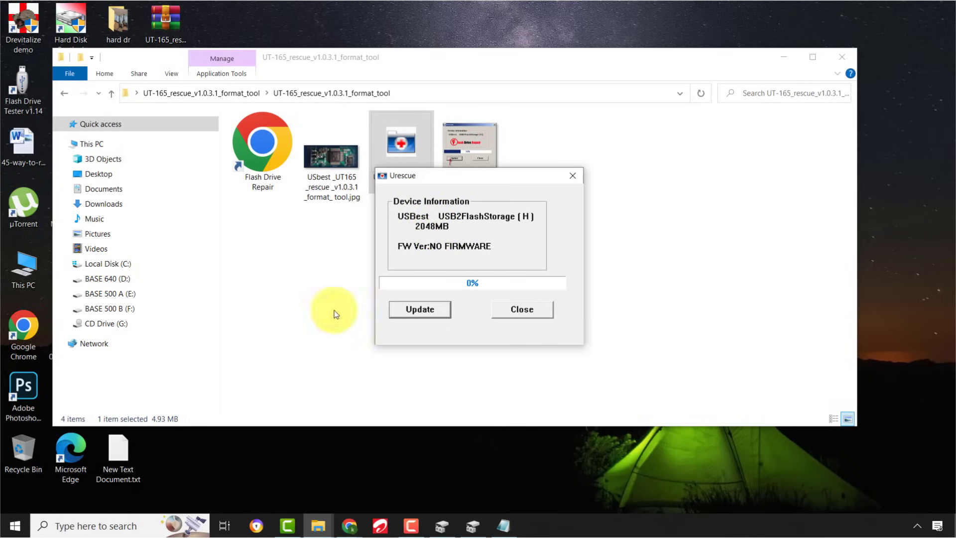
Search Windows for 'format' from the taskbar search box.
{"action": "left_click", "coordinate": [96, 527]}
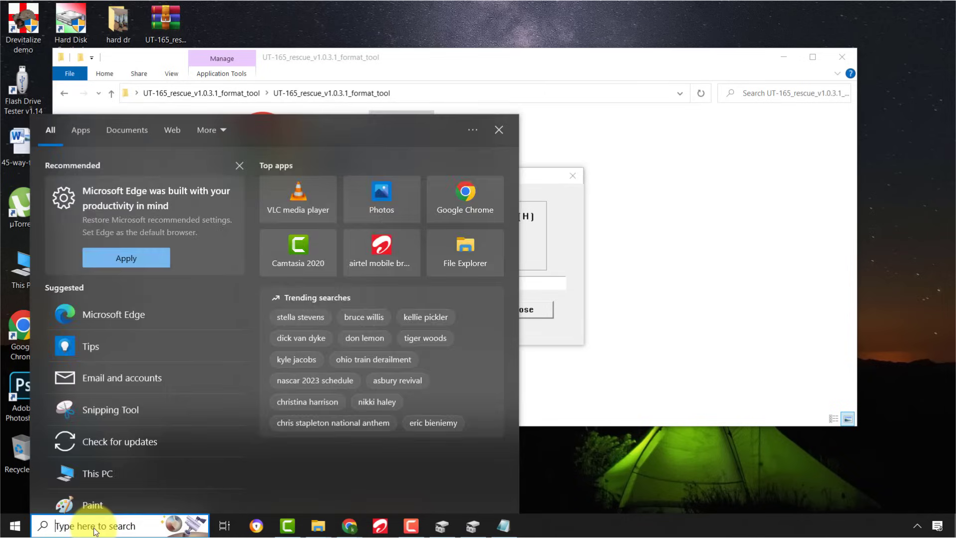
{"action": "type", "text": "format"}
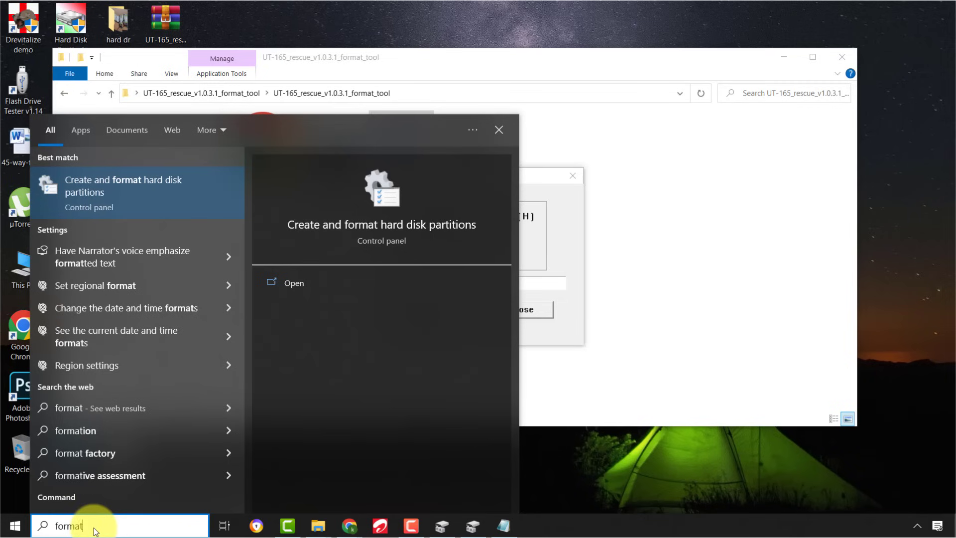
Open Create and format hard disk partitions and arrange Disk Management beside Urescue, showing Disk 2.
{"action": "left_click", "coordinate": [112, 187]}
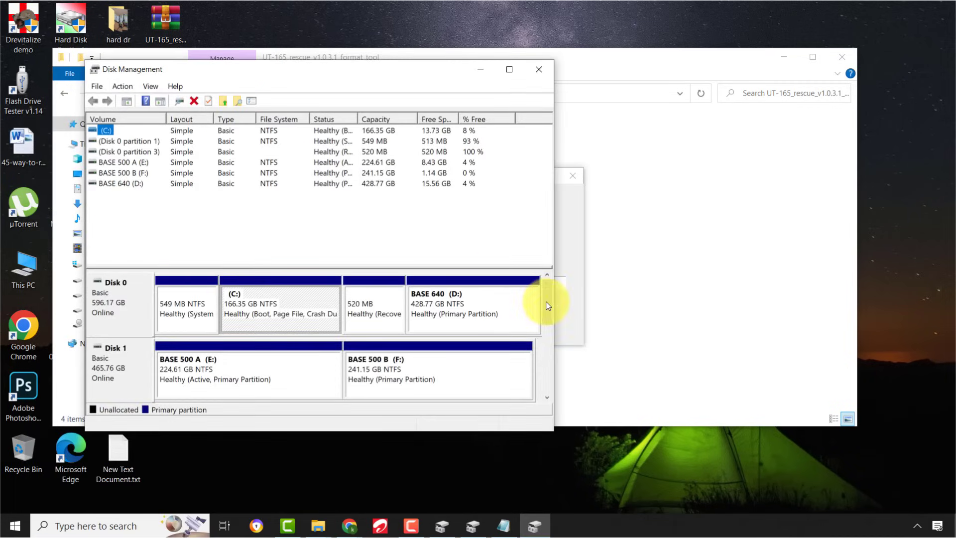
{"action": "left_click_drag", "start_coordinate": [548, 329], "coordinate": [546, 358]}
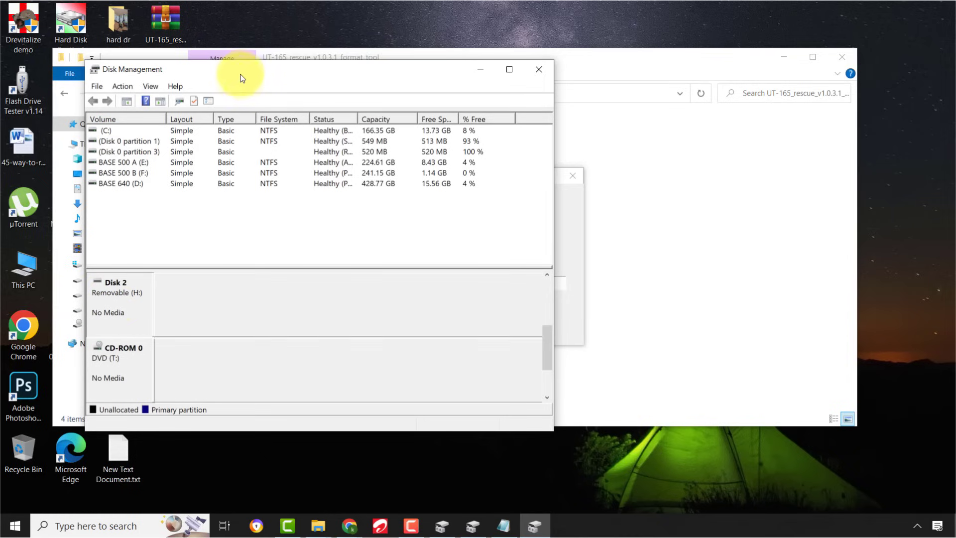
{"action": "left_click_drag", "start_coordinate": [223, 74], "coordinate": [69, 188]}
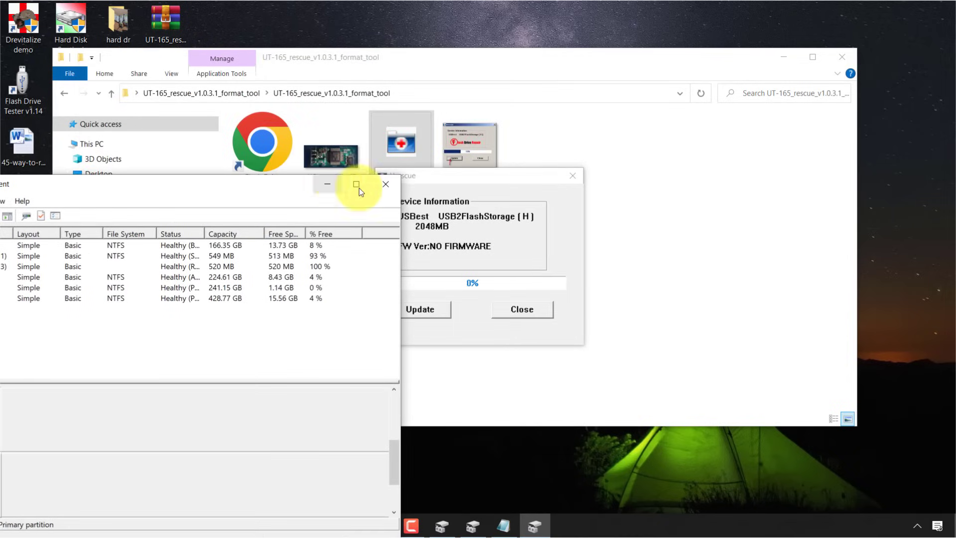
{"action": "left_click_drag", "start_coordinate": [441, 176], "coordinate": [639, 172]}
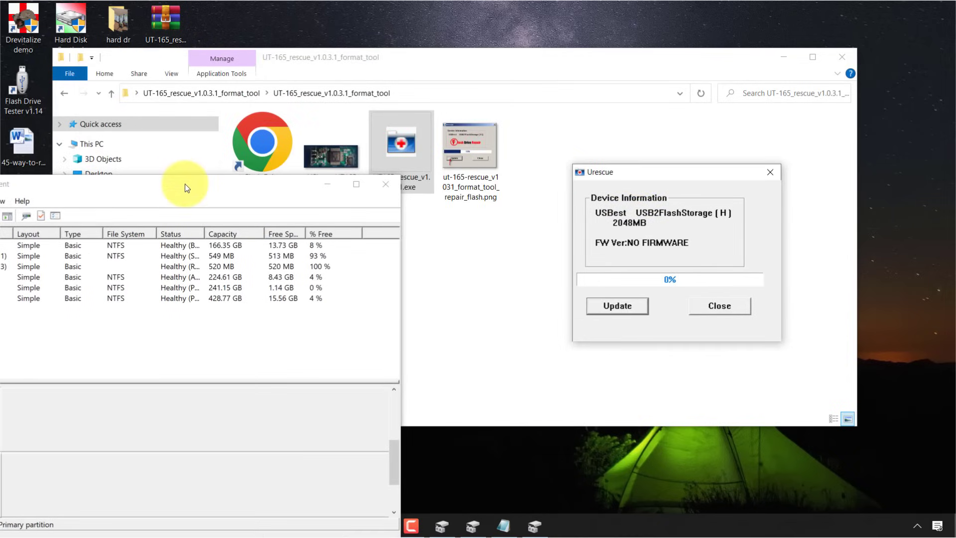
{"action": "left_click_drag", "start_coordinate": [184, 184], "coordinate": [304, 90]}
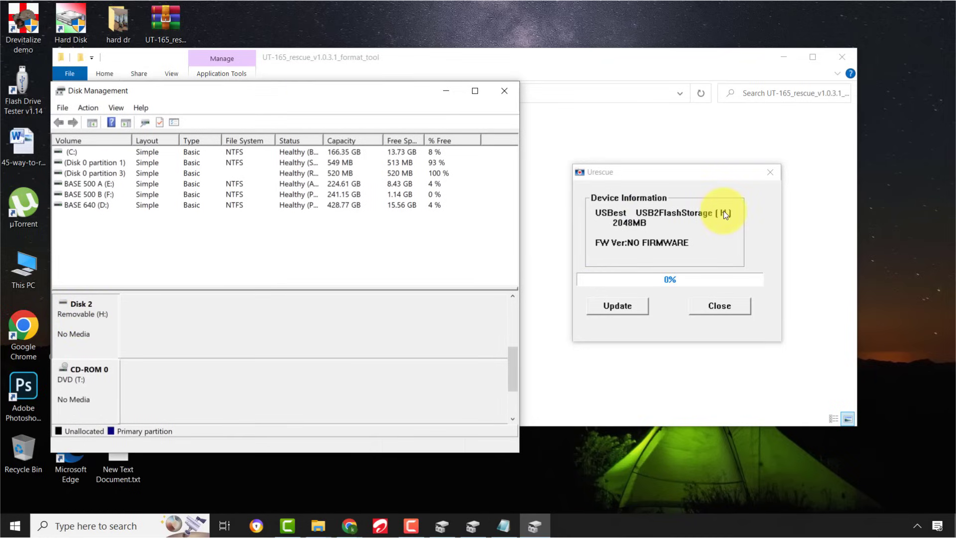
Run Update in Urescue, confirm the data-deletion warning, and dismiss the Repair complete message.
{"action": "left_click", "coordinate": [613, 307]}
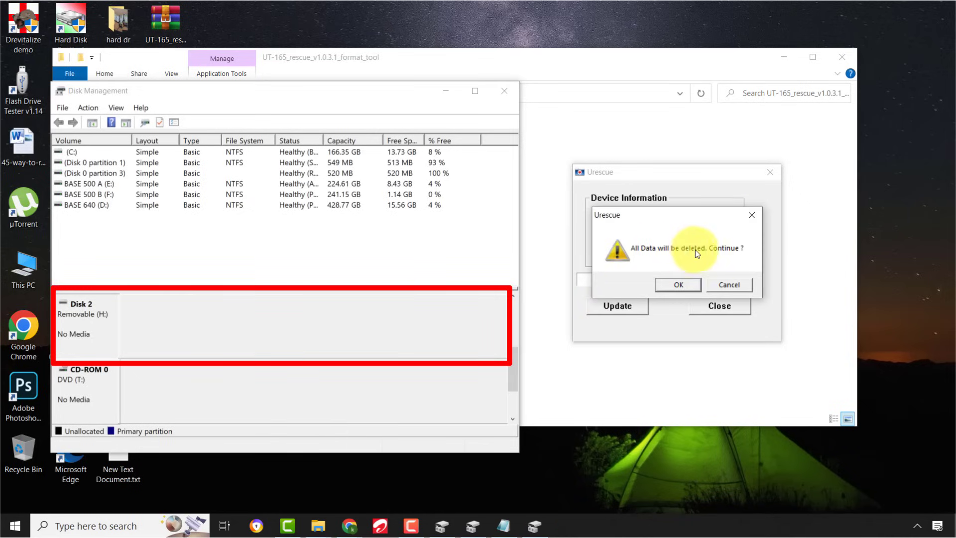
{"action": "left_click", "coordinate": [678, 285]}
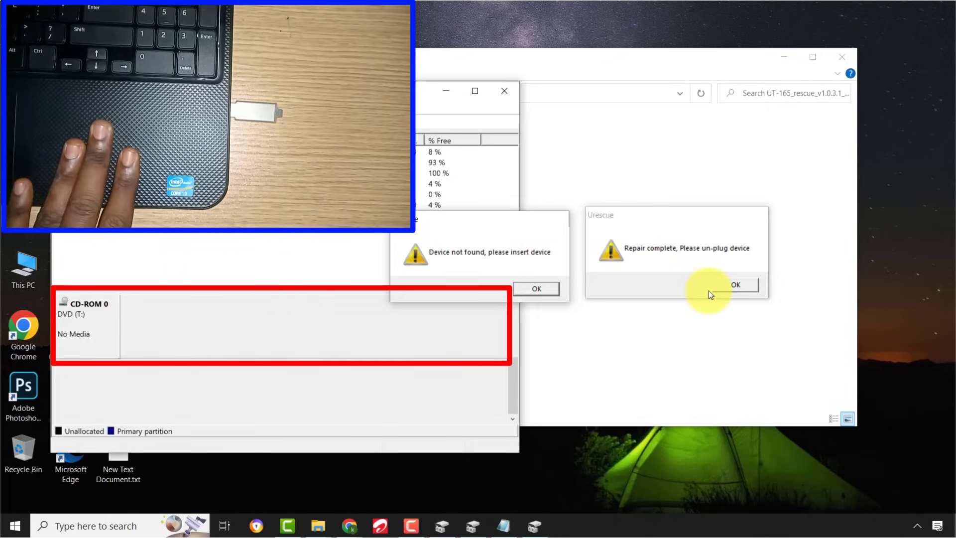
{"action": "left_click", "coordinate": [710, 290]}
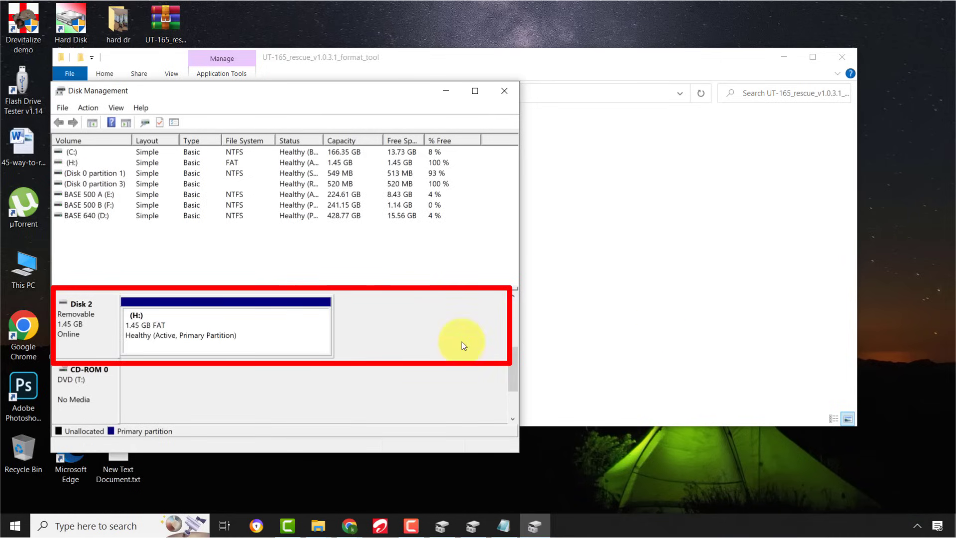
Open This PC, then open USB Drive (H:) and check that it is empty.
{"action": "left_click", "coordinate": [193, 333]}
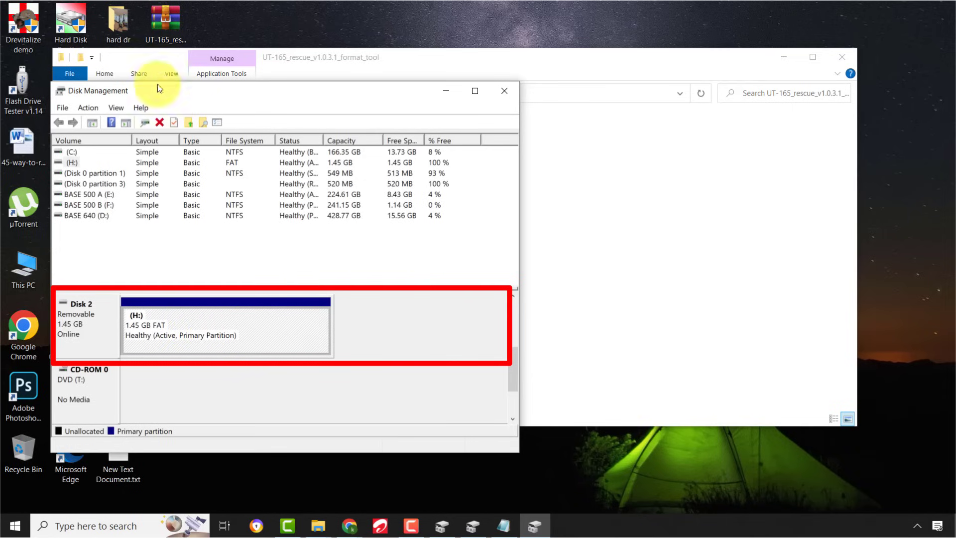
{"action": "double_click", "coordinate": [37, 272]}
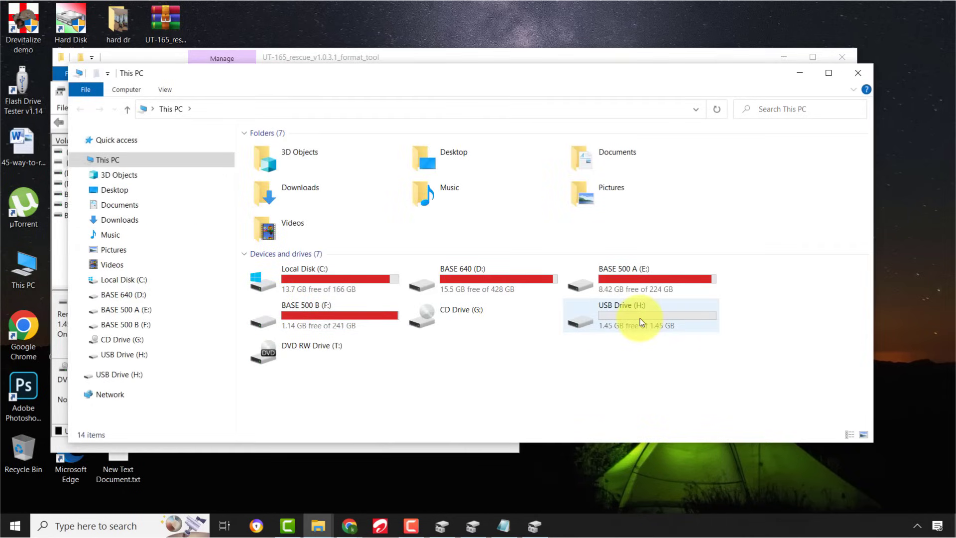
{"action": "left_click", "coordinate": [640, 319]}
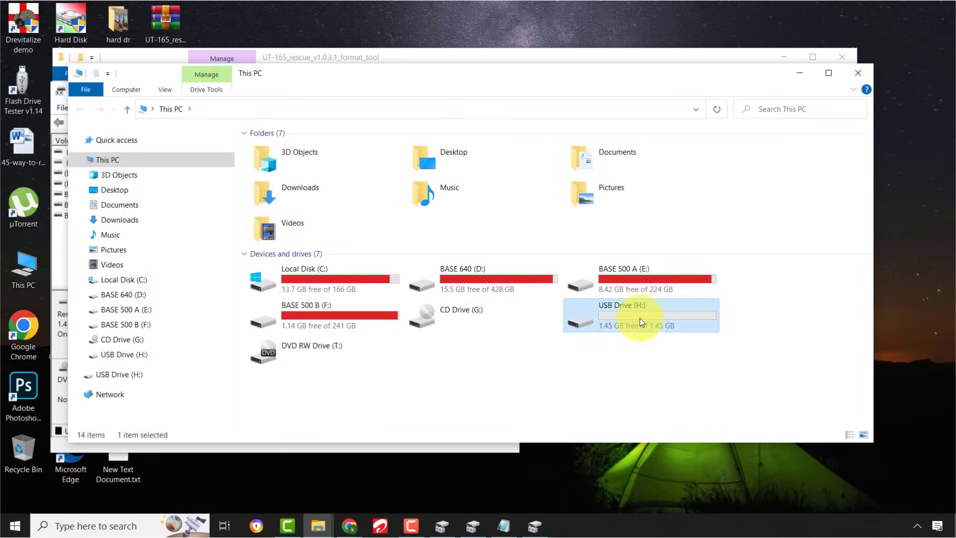
{"action": "double_click", "coordinate": [641, 322]}
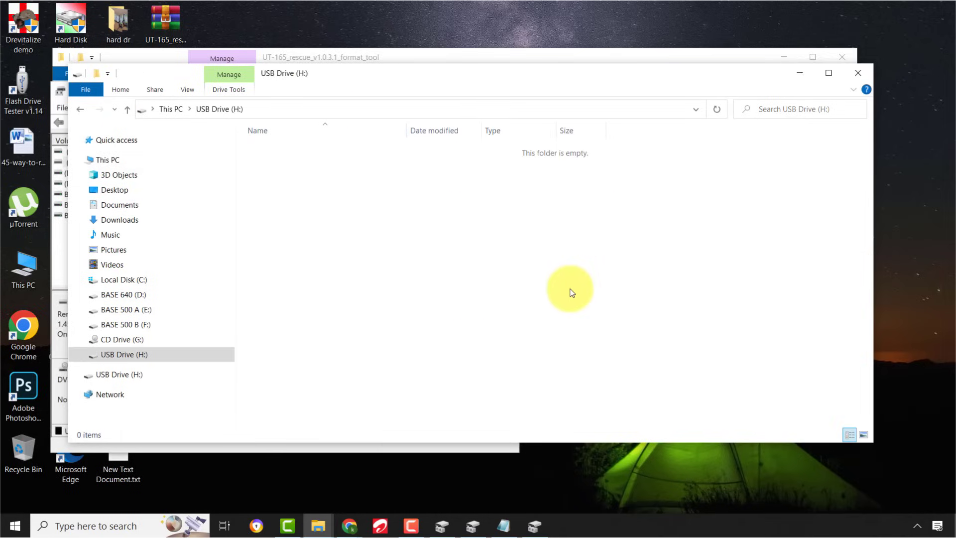
{"action": "right_click", "coordinate": [447, 199]}
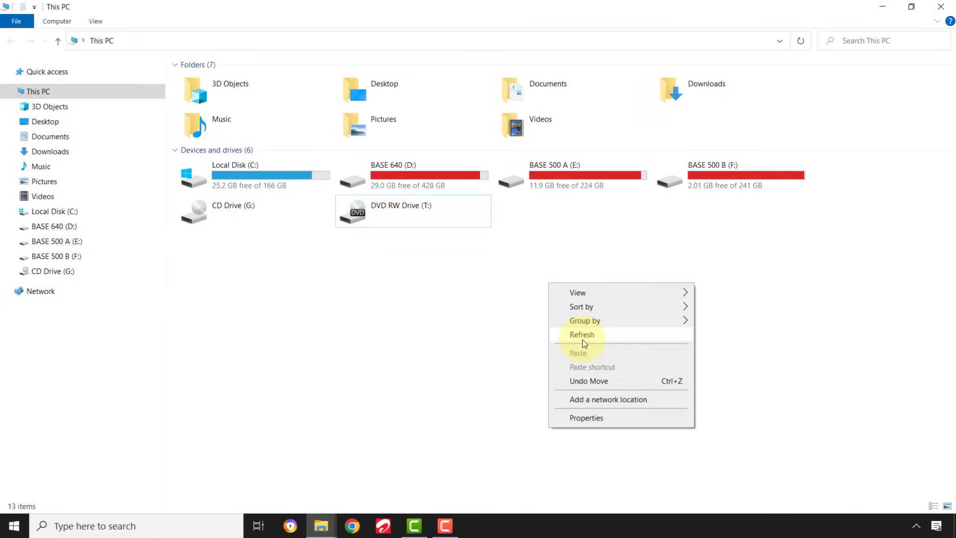
Refresh This PC and try opening USB Drive (H:), dismissing the insert disk prompt.
{"action": "left_click", "coordinate": [582, 340]}
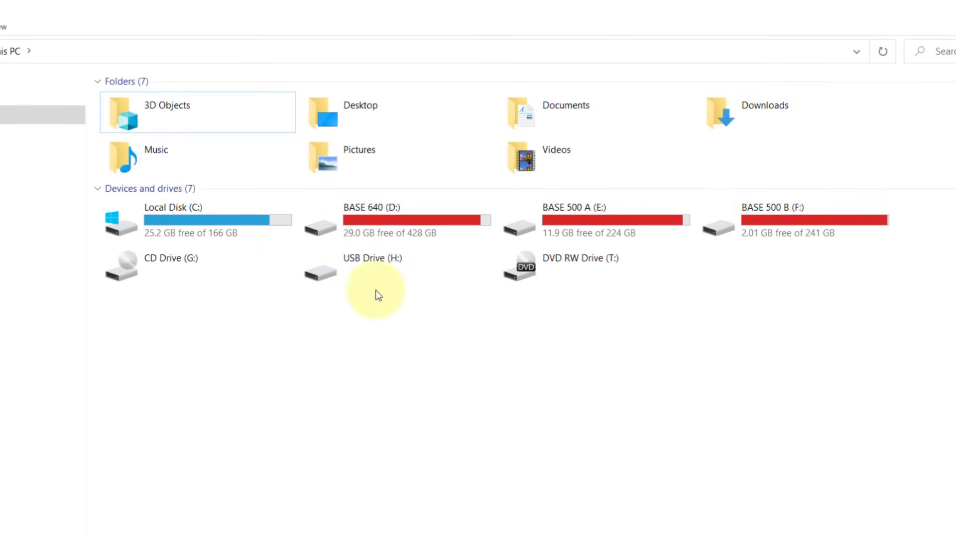
{"action": "double_click", "coordinate": [348, 269]}
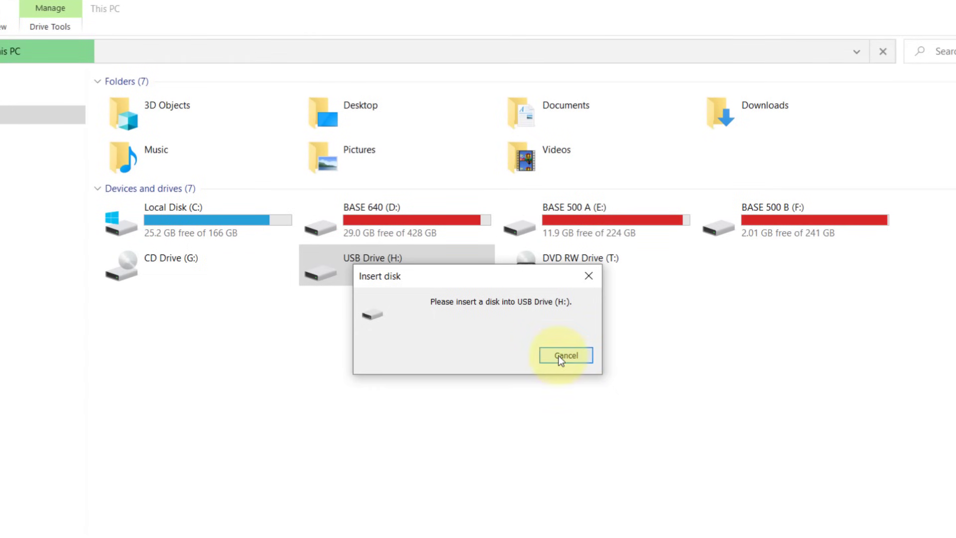
{"action": "left_click", "coordinate": [566, 355]}
Try formatting USB Drive (H:), confirm the warning, acknowledge the failure, and close the dialog.
{"action": "right_click", "coordinate": [355, 276]}
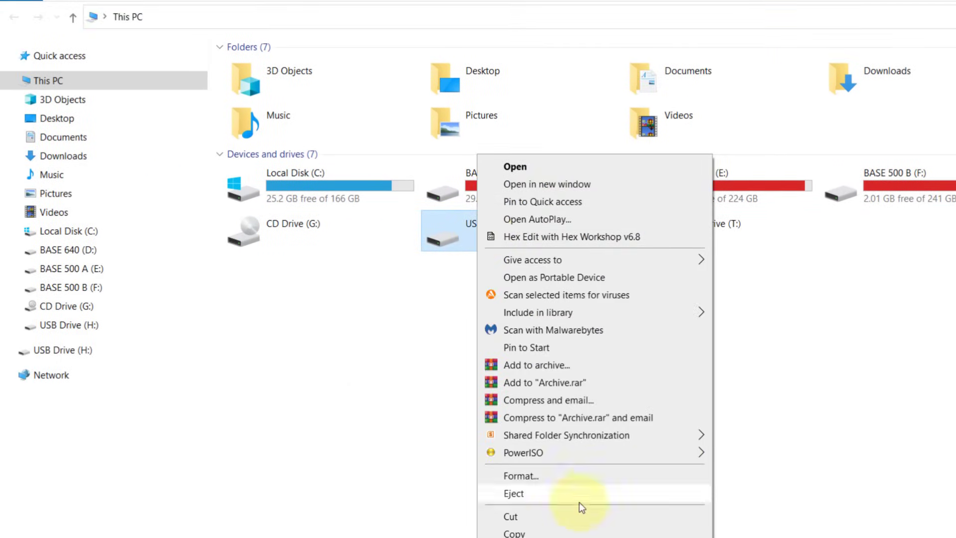
{"action": "left_click", "coordinate": [533, 470]}
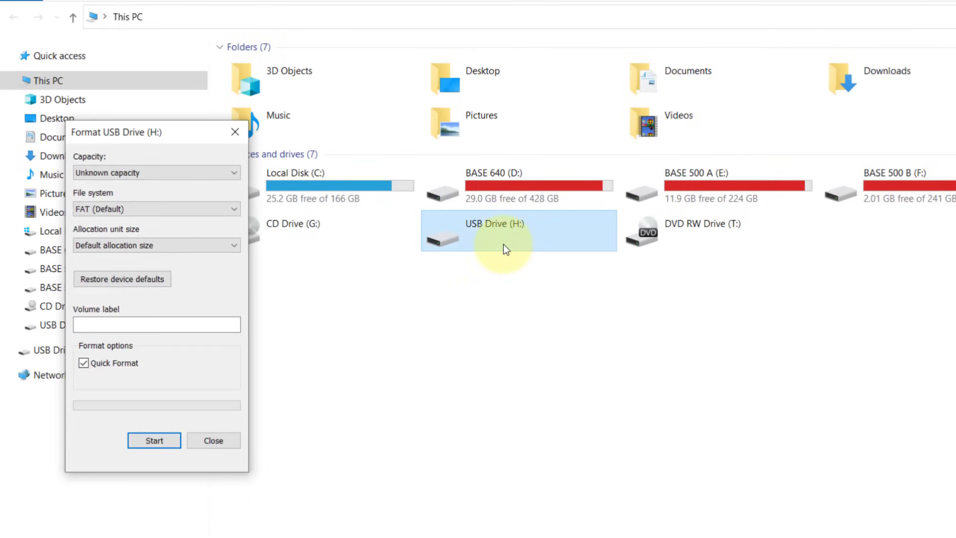
{"action": "left_click", "coordinate": [181, 168]}
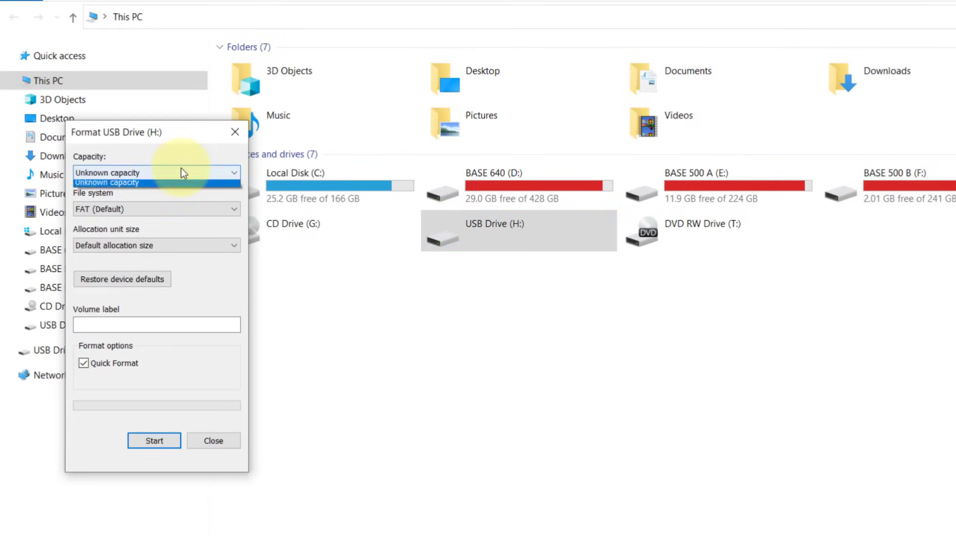
{"action": "left_click", "coordinate": [178, 225]}
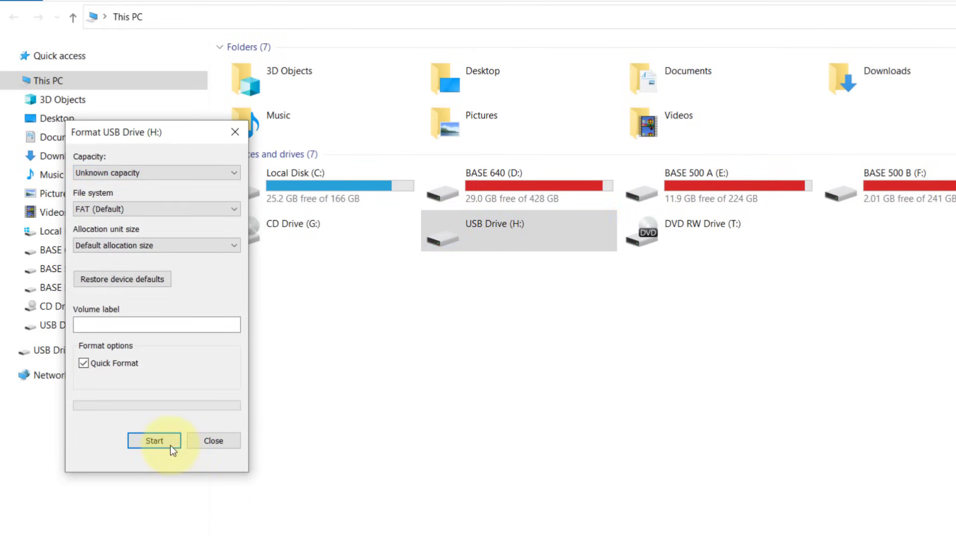
{"action": "left_click", "coordinate": [154, 440]}
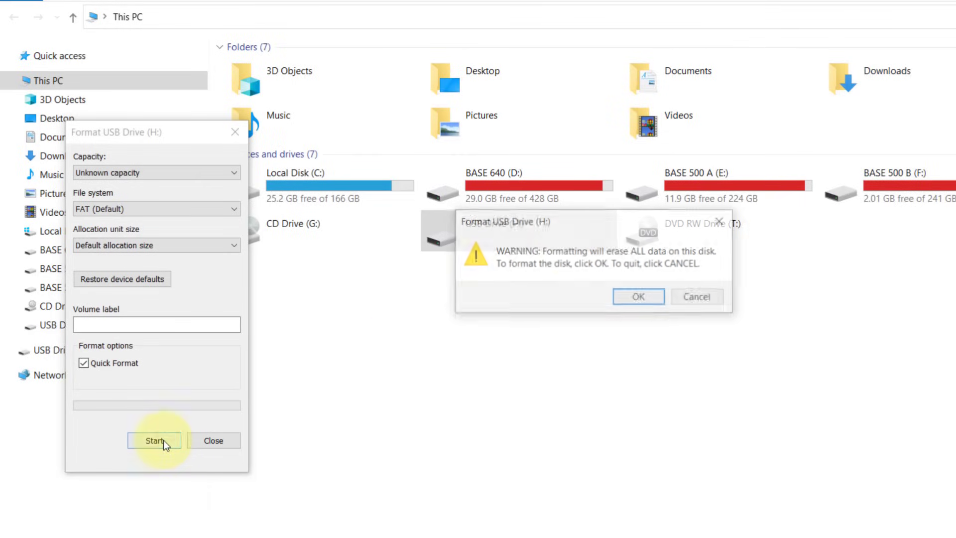
{"action": "left_click", "coordinate": [629, 298]}
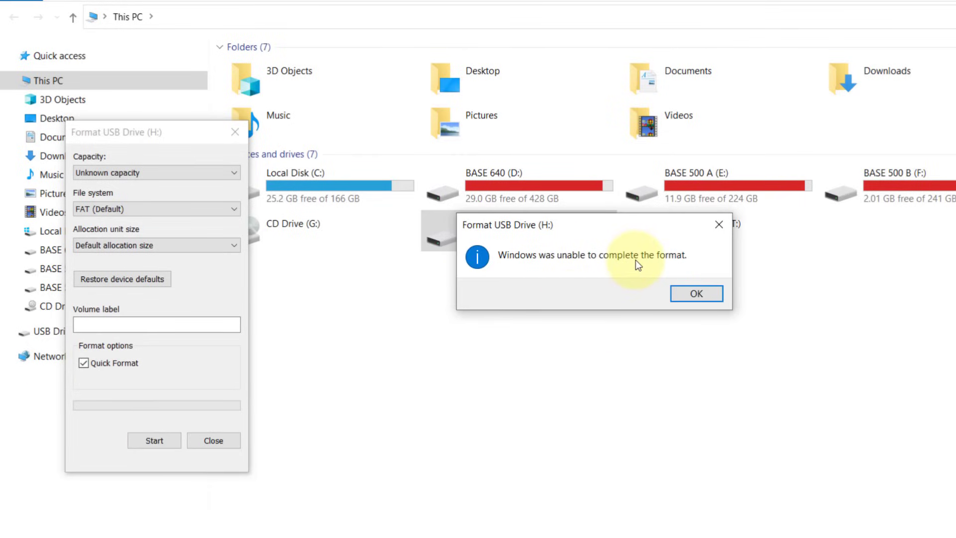
{"action": "left_click", "coordinate": [697, 294]}
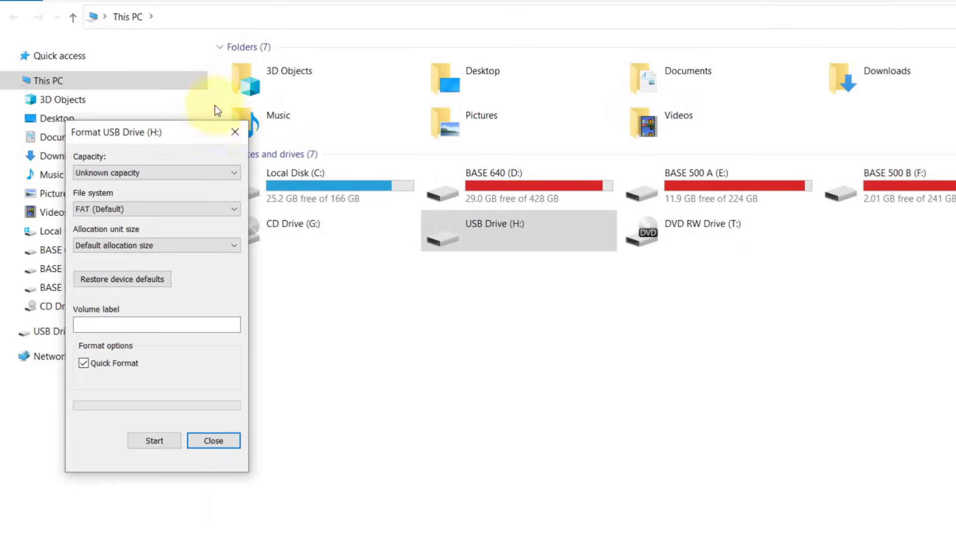
{"action": "left_click", "coordinate": [236, 134]}
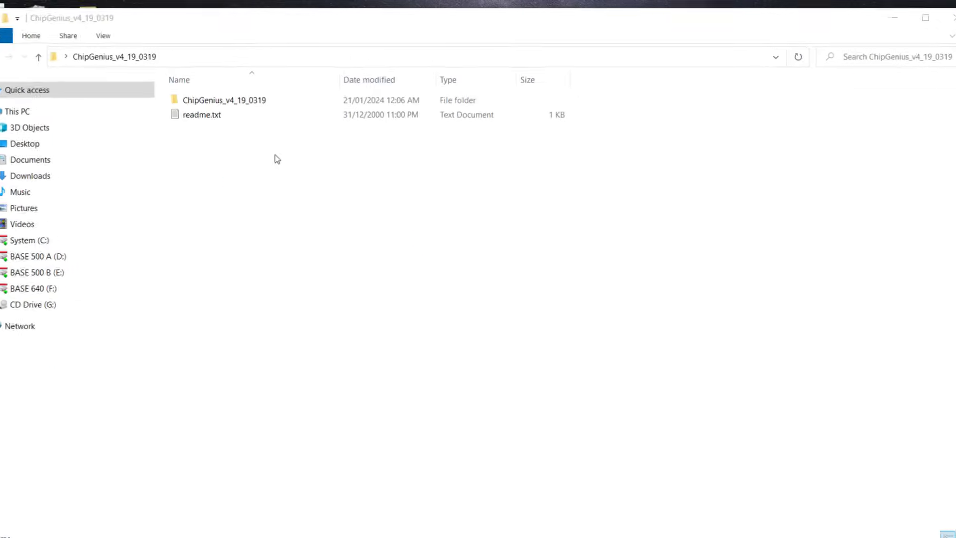
Launch ChipGenius_v4_19_0319.exe and run powerful detection on the H: drive's controller.
{"action": "double_click", "coordinate": [249, 100]}
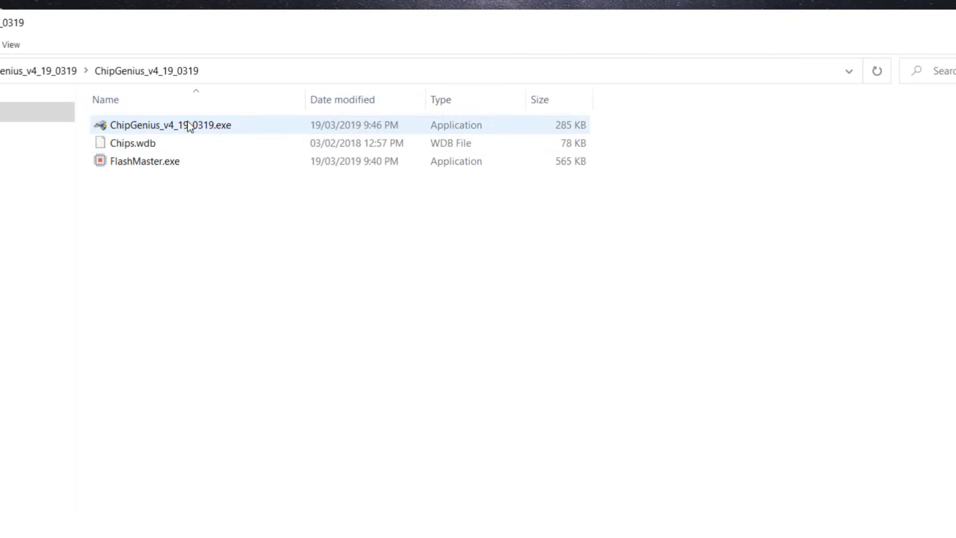
{"action": "double_click", "coordinate": [180, 126]}
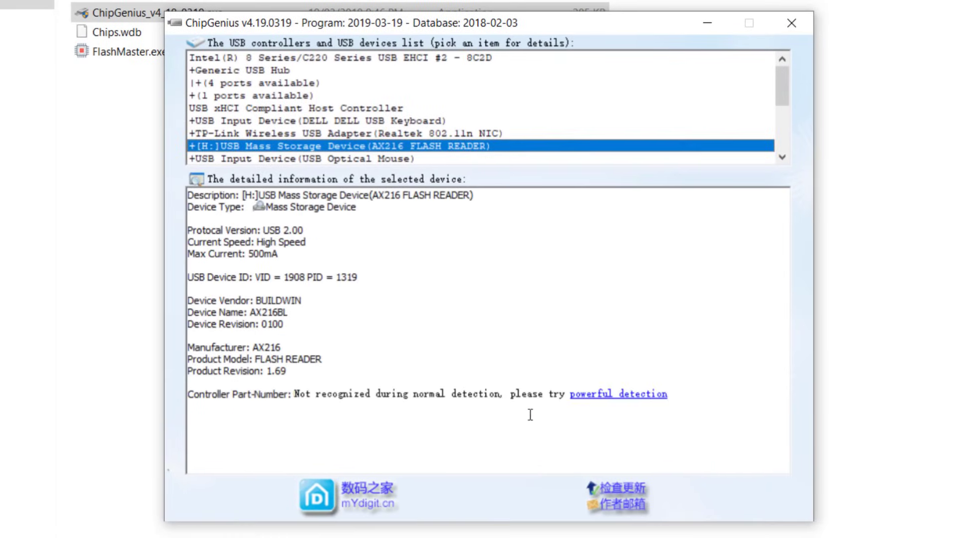
{"action": "left_click", "coordinate": [625, 397]}
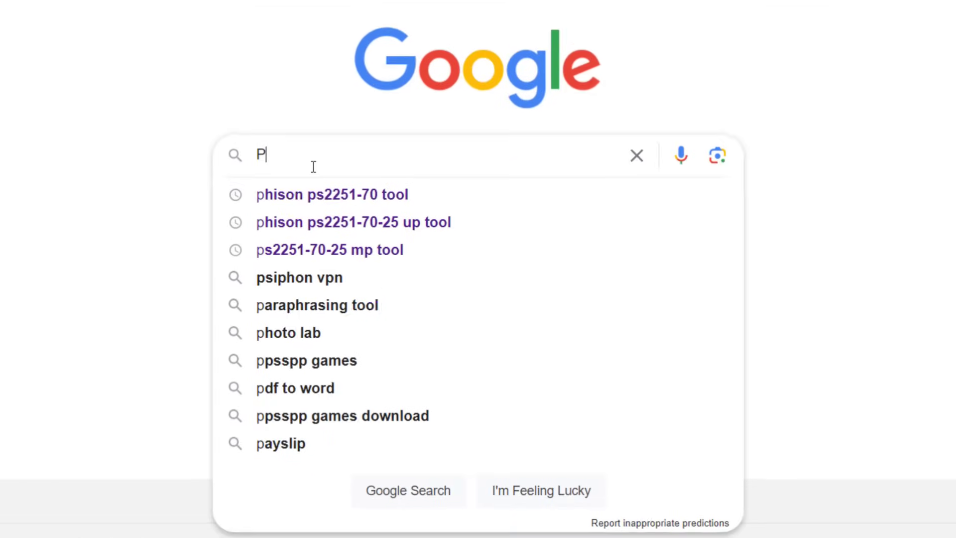
Search Google for 'PHISON PS2251-70 TOOL' and spot the FlashBoot.ru result.
{"action": "type", "text": "HISON PS22"}
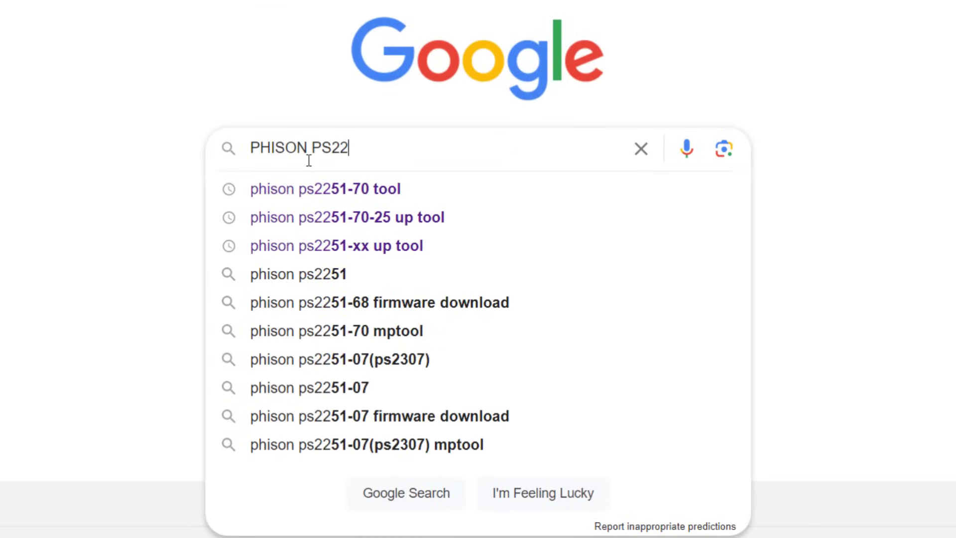
{"action": "type", "text": "51-70 TOO"}
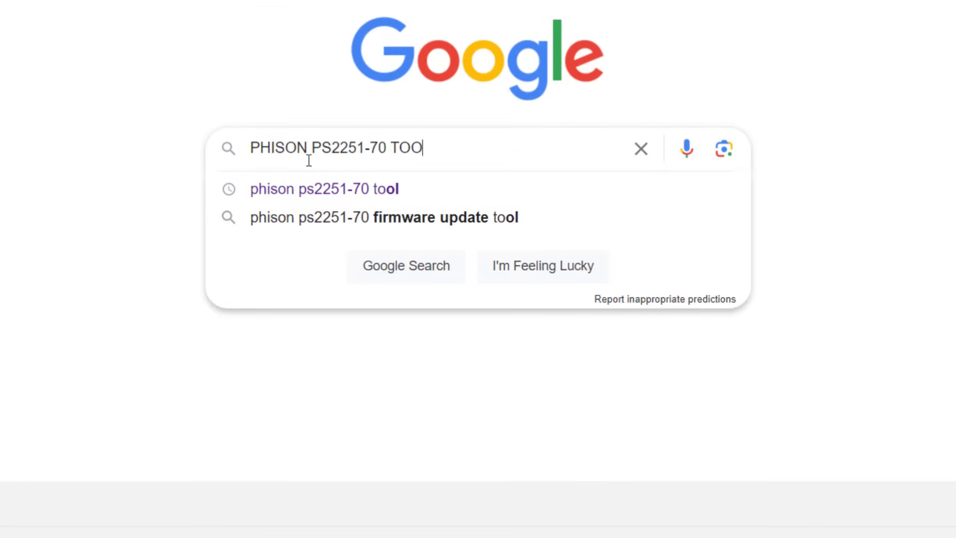
{"action": "type", "text": "L"}
{"action": "key", "text": "Return"}
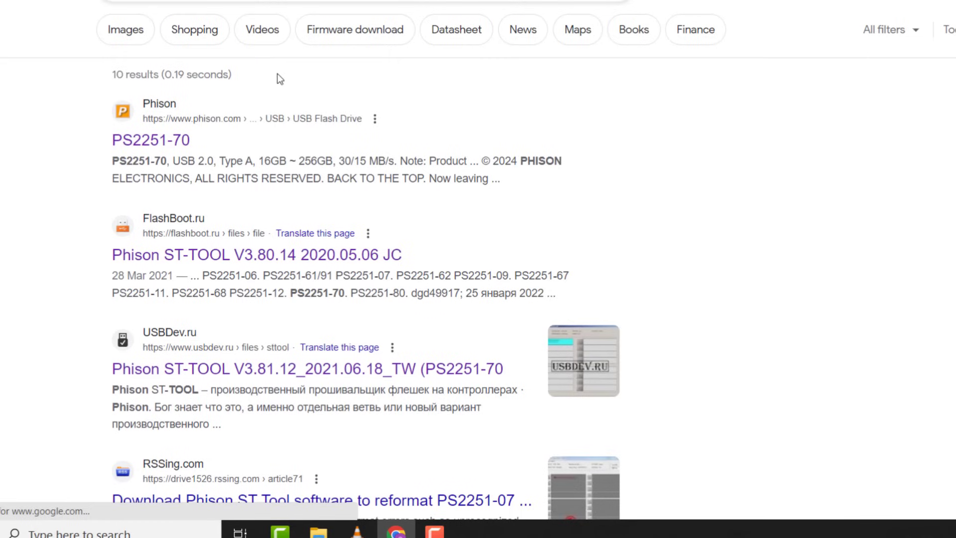
{"action": "left_click_drag", "start_coordinate": [288, 293], "coordinate": [345, 293]}
{"action": "left_click", "coordinate": [54, 282]}
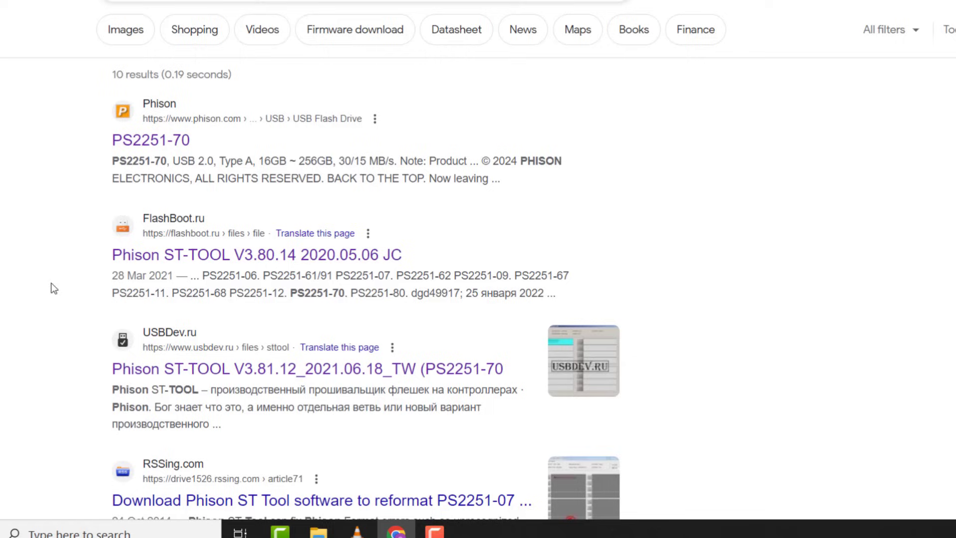
On the FlashBoot ST-TOOL V3.80.14 page, download Phison_STTOOL_V380_14_SZ_20200506_JC.rar.
{"action": "left_click", "coordinate": [246, 258]}
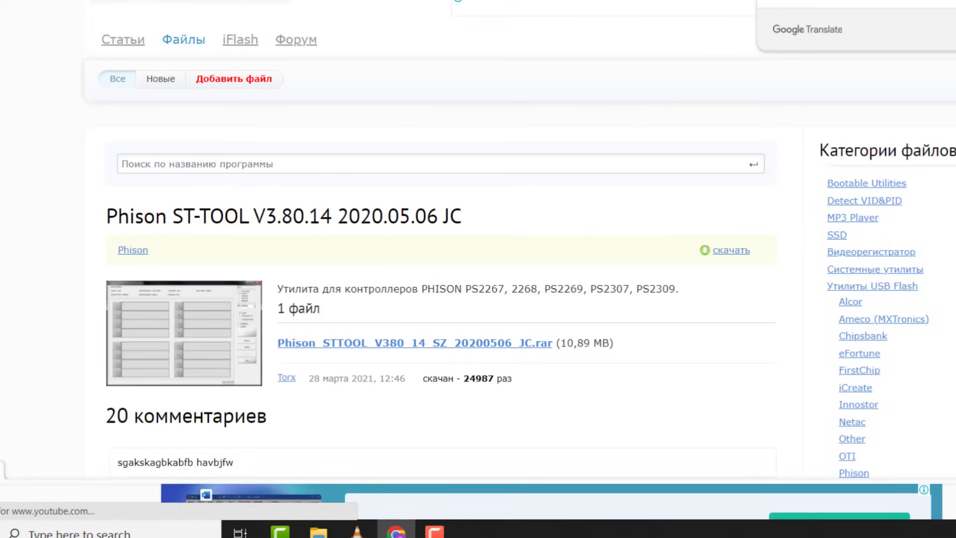
{"action": "left_click", "coordinate": [933, 434]}
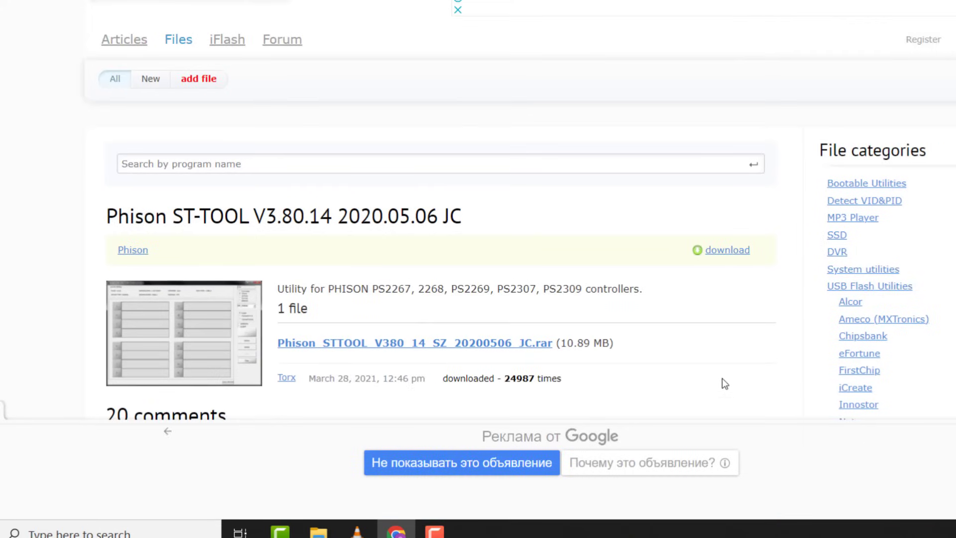
{"action": "left_click", "coordinate": [450, 344]}
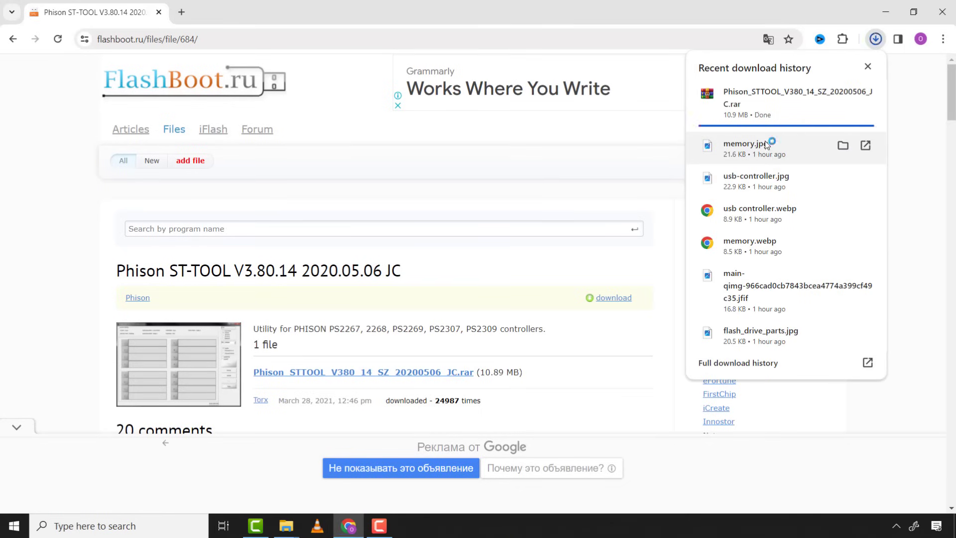
Extract the Phison_STTOOL_V380_14_SZ_20200506_JC folder from the downloaded archive onto the desktop.
{"action": "left_click", "coordinate": [754, 102]}
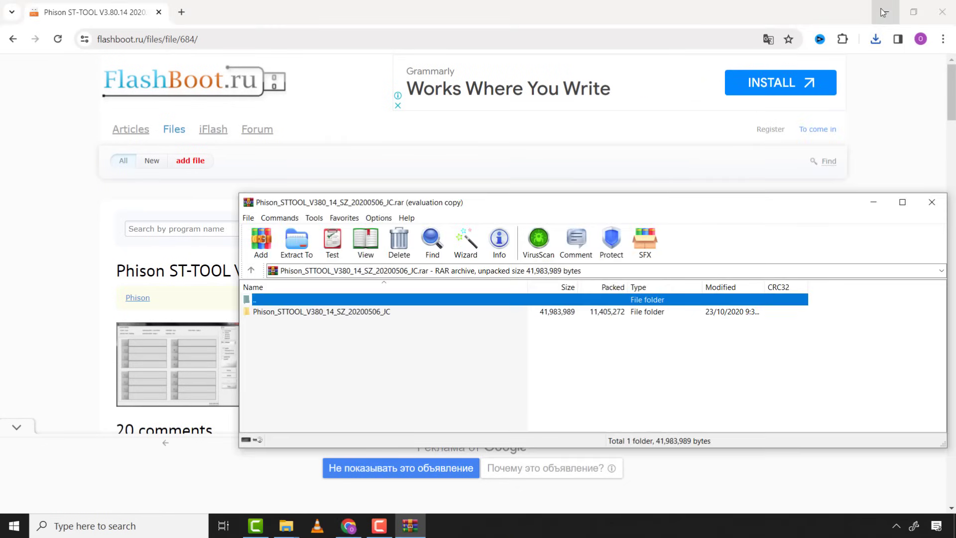
{"action": "left_click", "coordinate": [884, 12]}
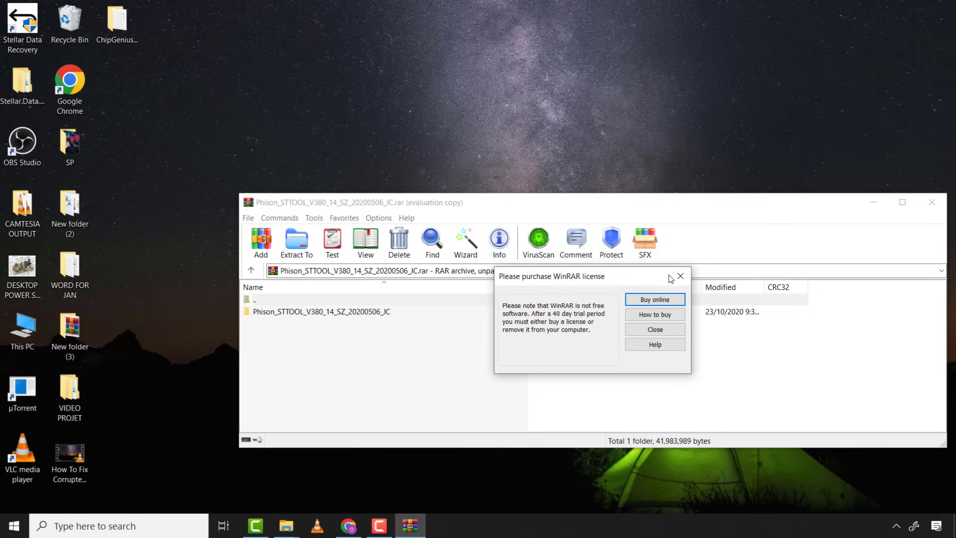
{"action": "left_click", "coordinate": [680, 277]}
{"action": "left_click_drag", "start_coordinate": [381, 312], "coordinate": [417, 299]}
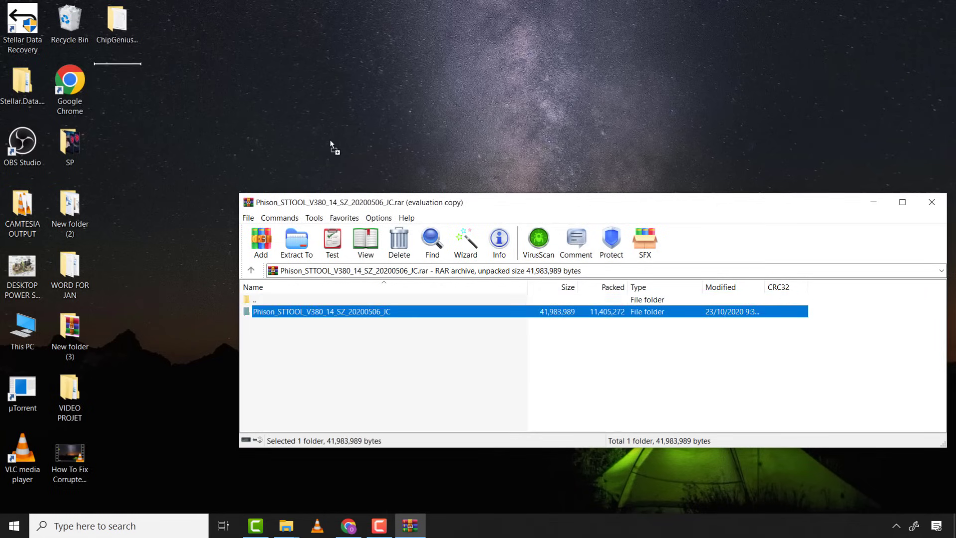
{"action": "left_click_drag", "start_coordinate": [330, 144], "coordinate": [332, 147]}
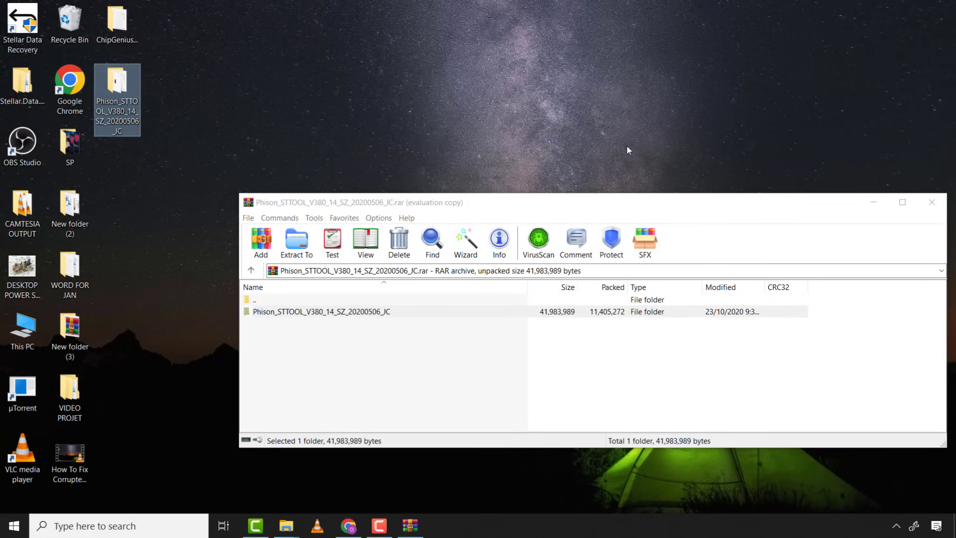
Close WinRAR, then launch STTOOL_F1_90_v200_00_SZ.exe from the extracted folder.
{"action": "left_click", "coordinate": [931, 201]}
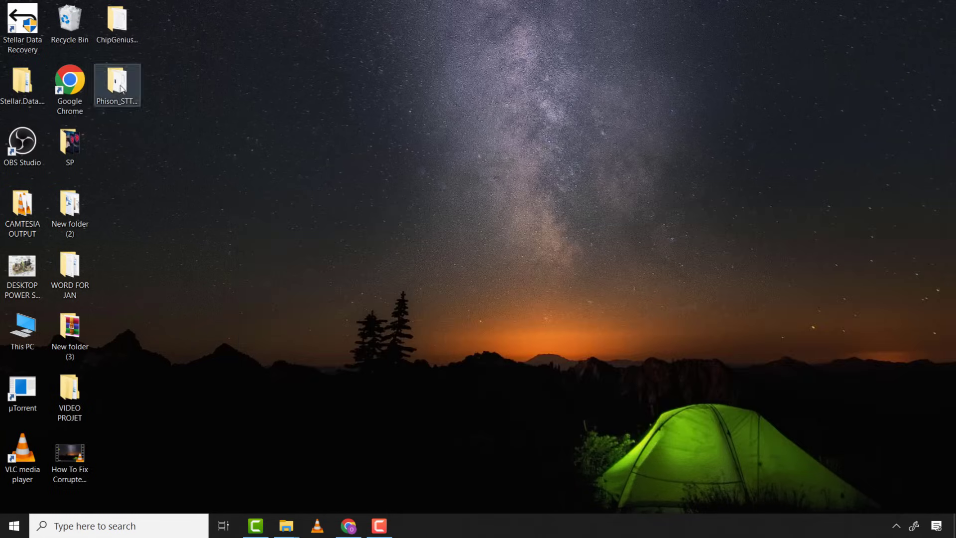
{"action": "double_click", "coordinate": [121, 89]}
{"action": "double_click", "coordinate": [254, 224]}
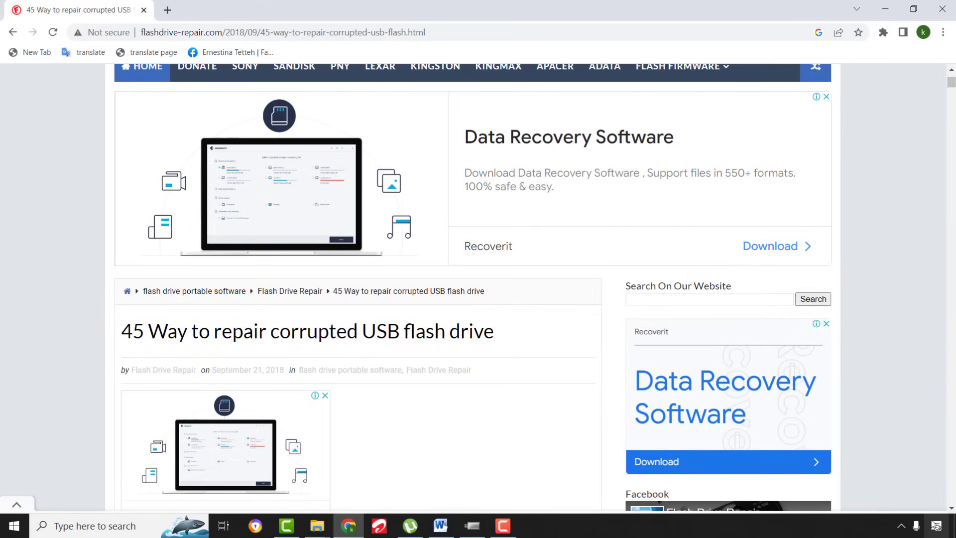
Scroll the article past the Urescue and Tokiwa sections to section 3, upgrading firmware.
{"action": "scroll", "coordinate": [931, 448], "scroll_direction": "down", "scroll_amount": 2}
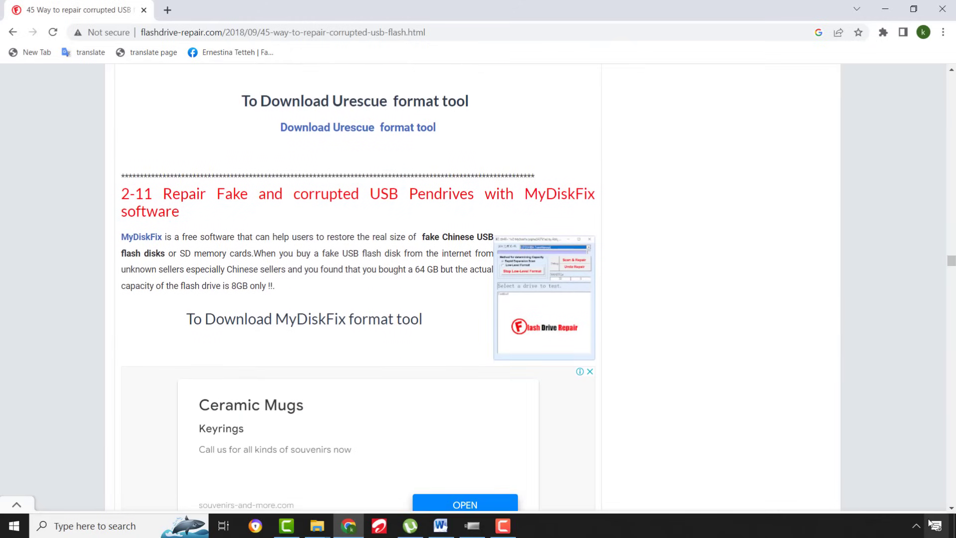